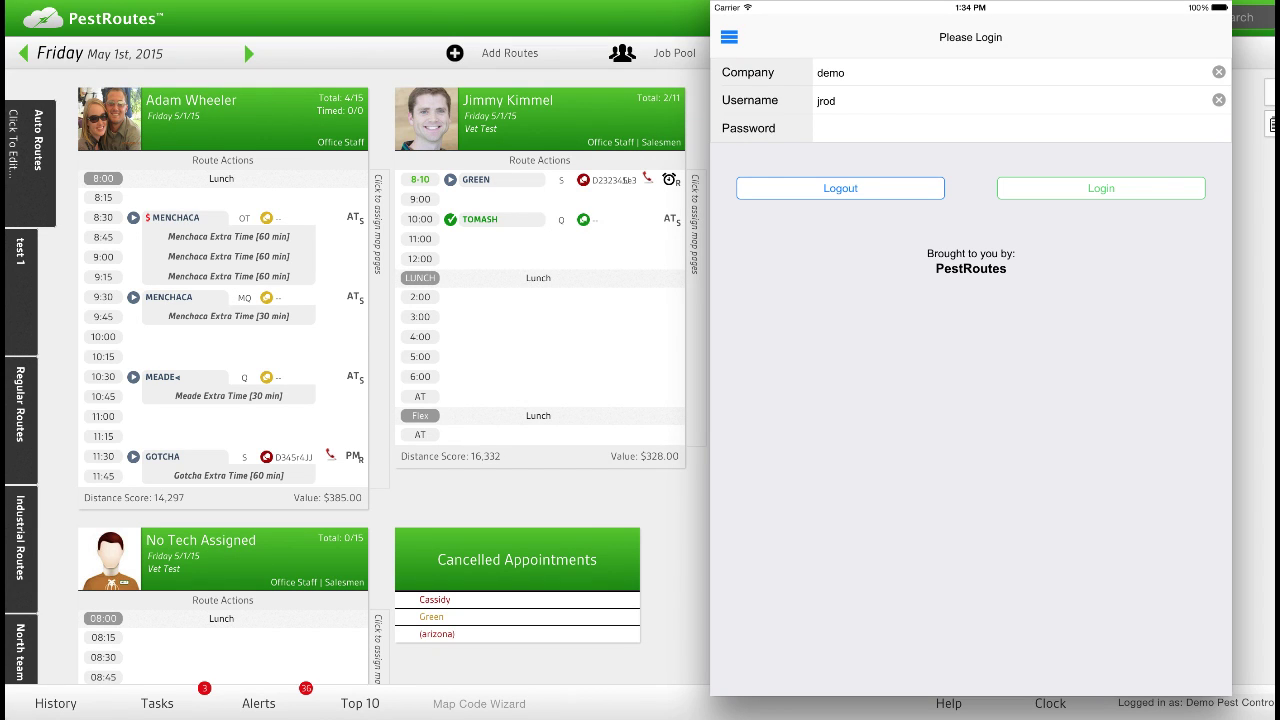
Go to the Schedule from the side menu and pick May 1, 2015 as the date.
click(729, 37)
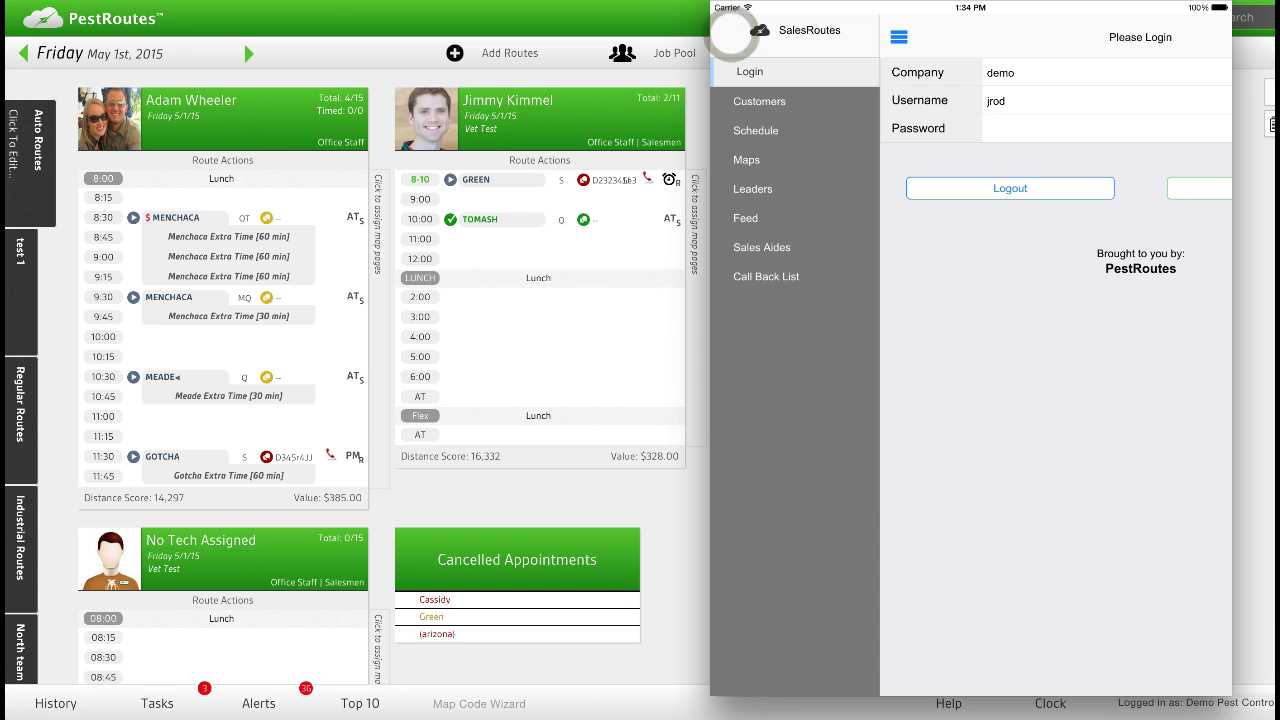
click(773, 132)
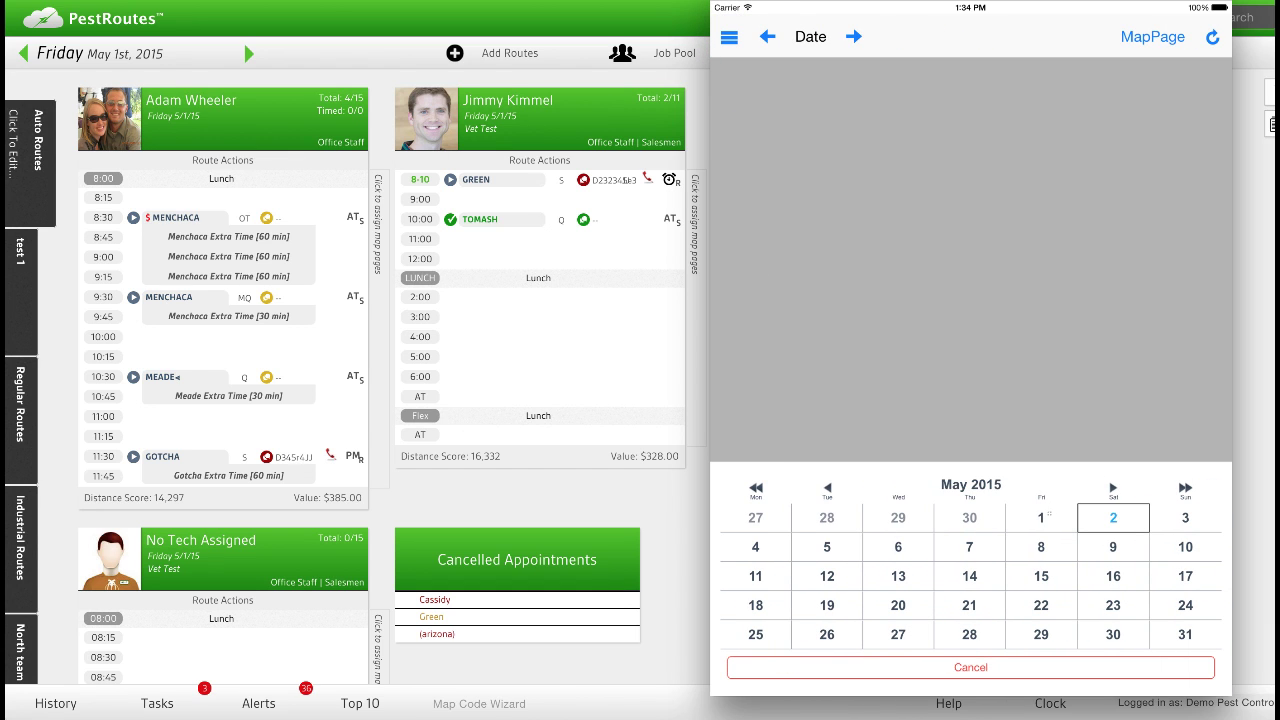
click(1043, 516)
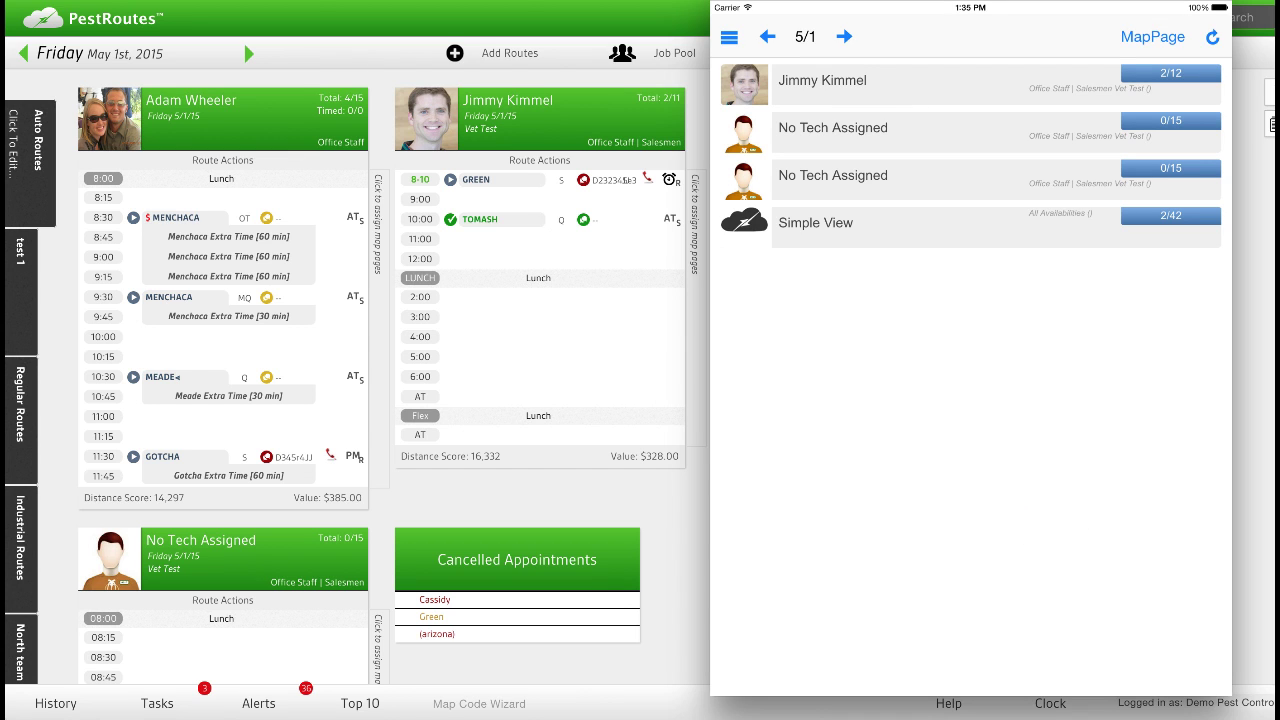
scroll(934, 286, up, 2)
drag(971, 306, 960, 315)
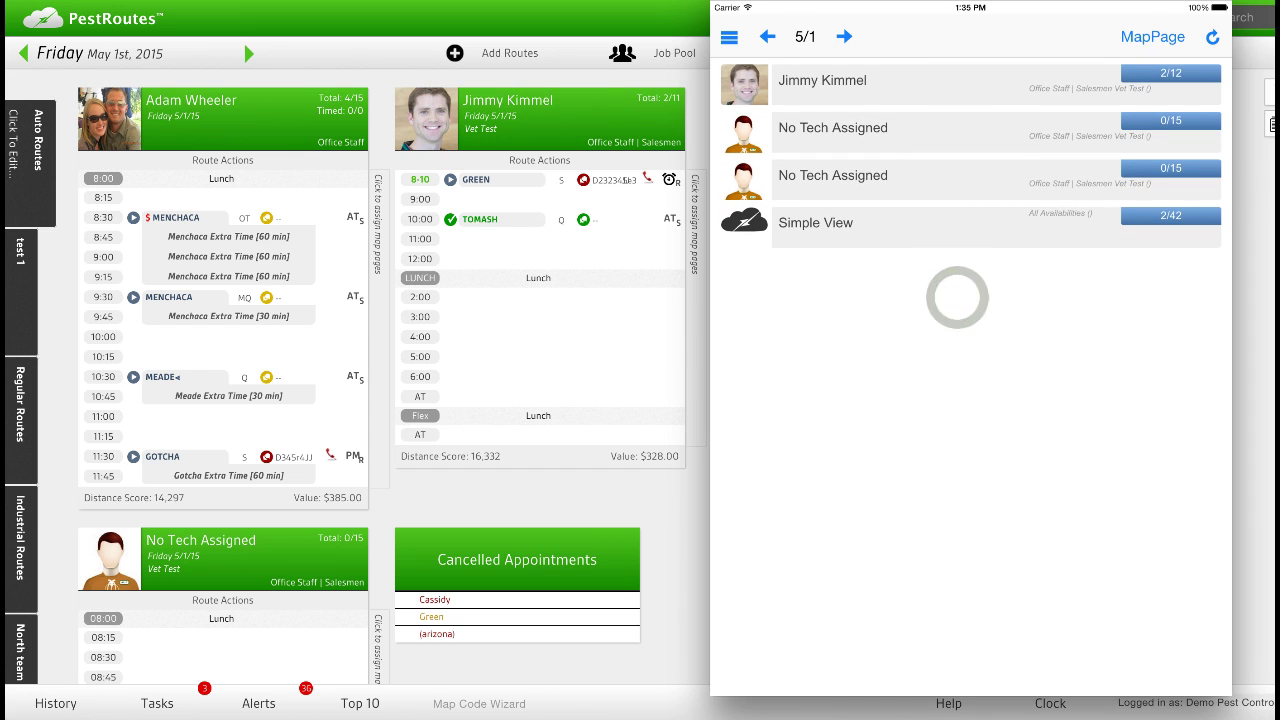
drag(1170, 78, 1171, 72)
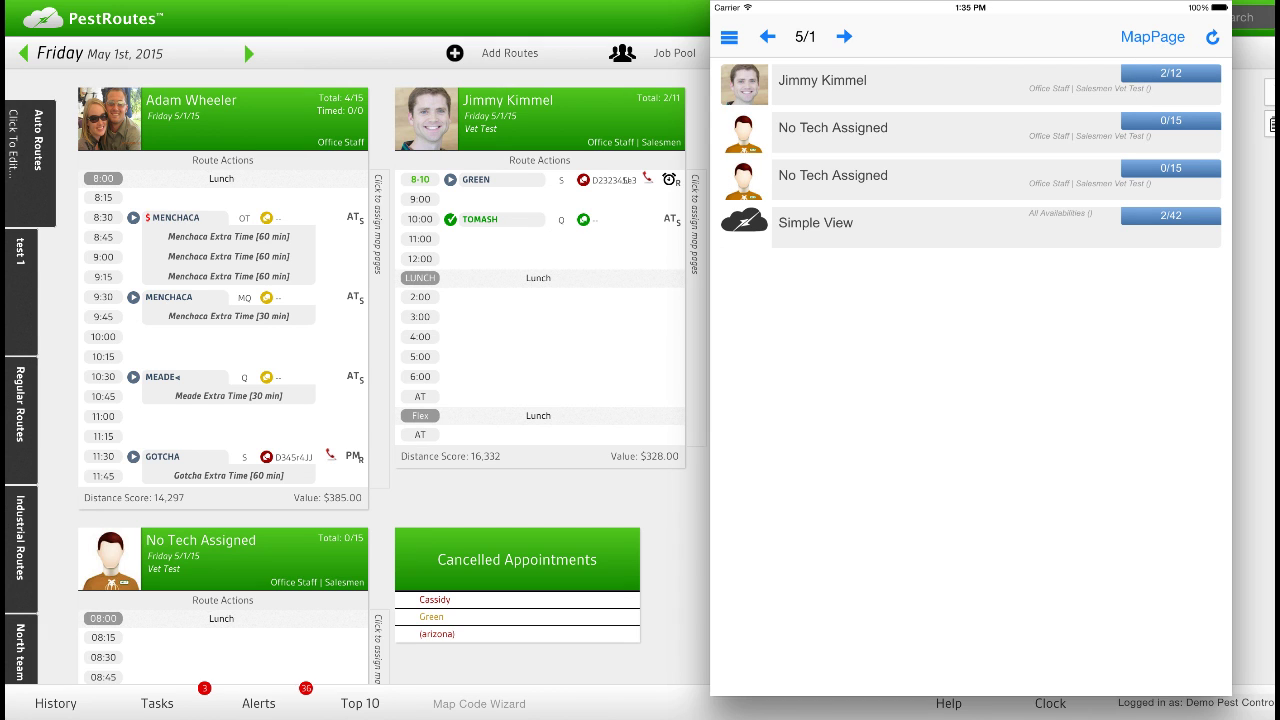
drag(815, 71, 815, 79)
Open the first technician's 5/1 route and scroll through its booked and available time slots.
click(799, 83)
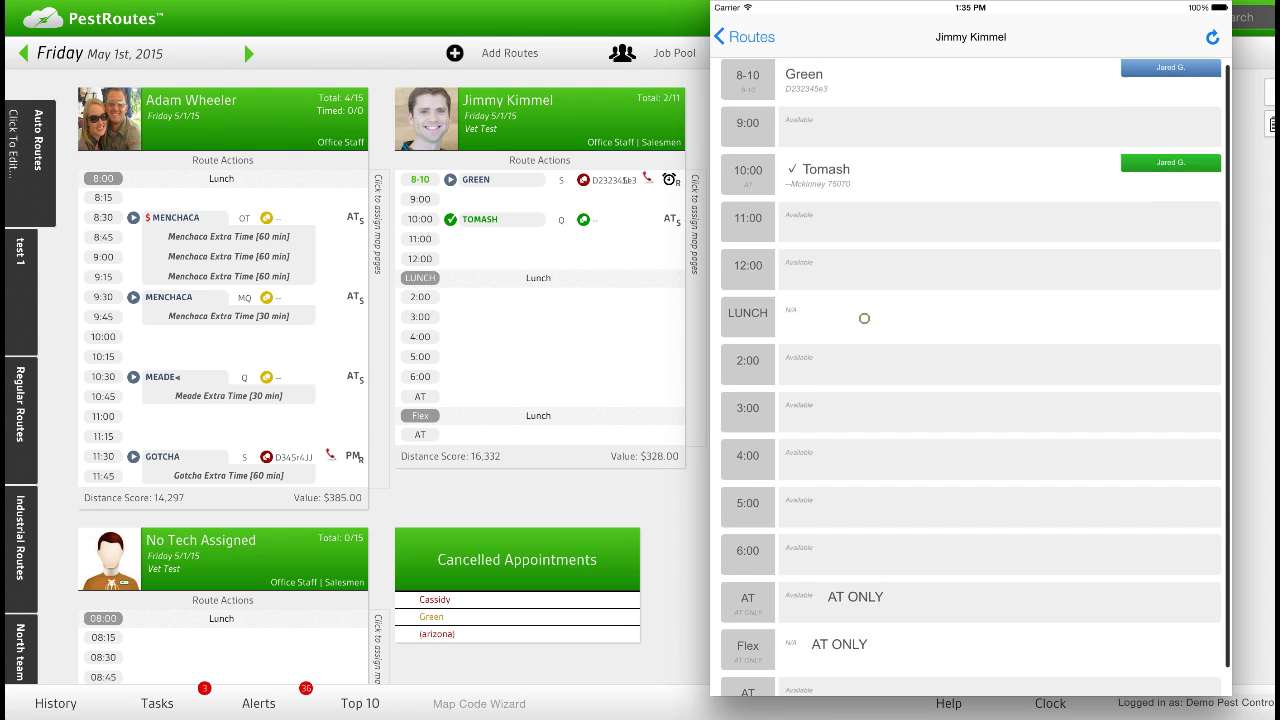
drag(857, 352, 857, 318)
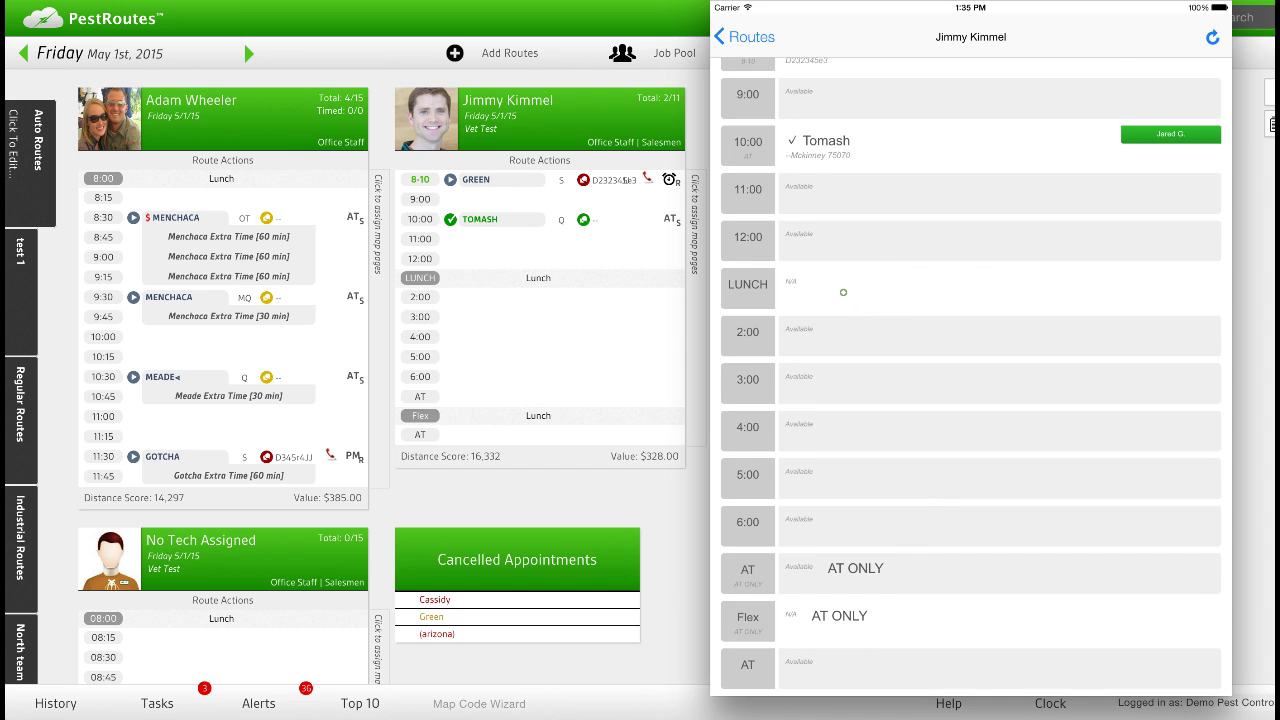
drag(843, 258, 843, 292)
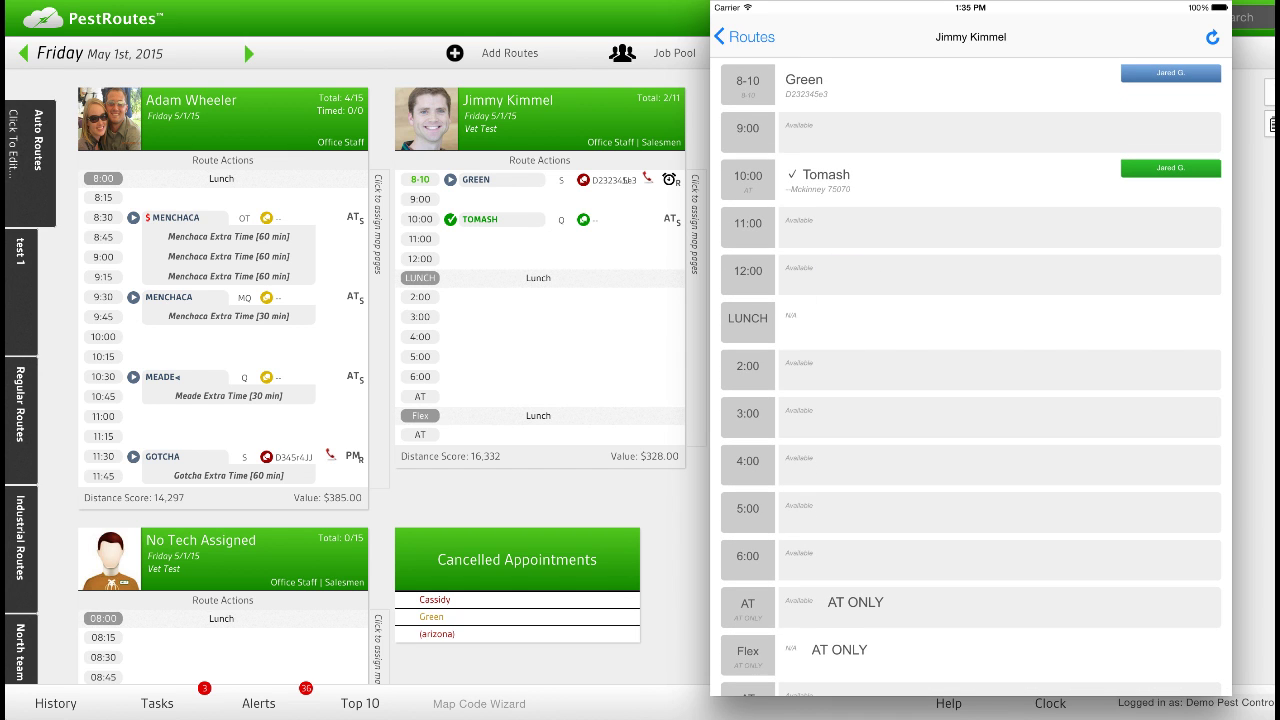
drag(874, 141, 875, 144)
drag(877, 194, 879, 192)
drag(830, 329, 832, 328)
click(538, 277)
drag(867, 372, 867, 340)
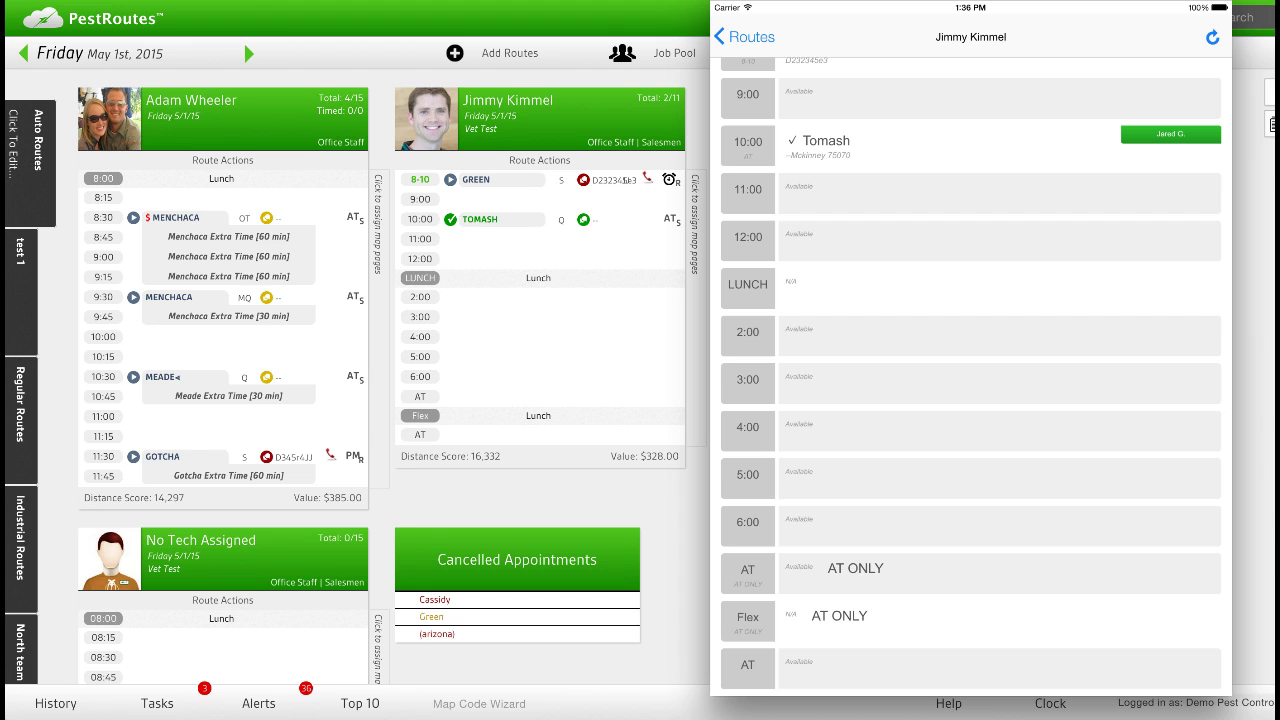
scroll(936, 168, up, 1)
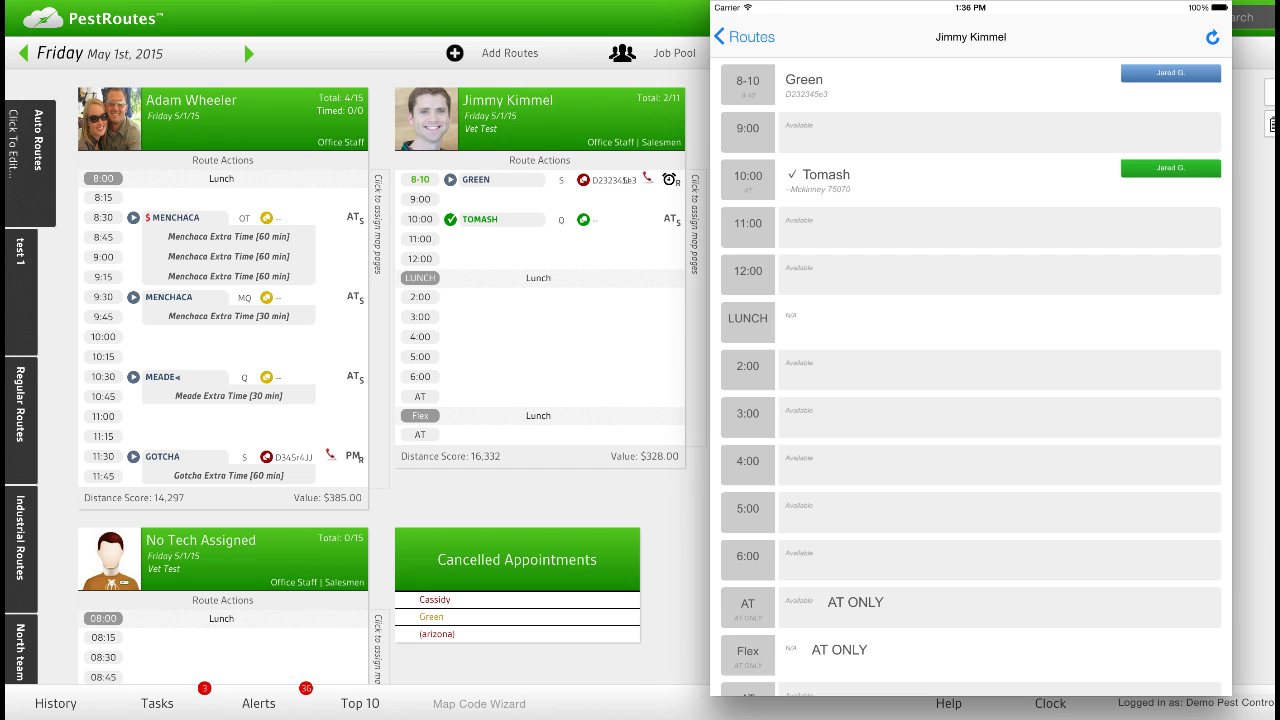
Start a new-customer booking in the 11:00 AM–1:00 PM slot and enter the customer's last name.
click(790, 224)
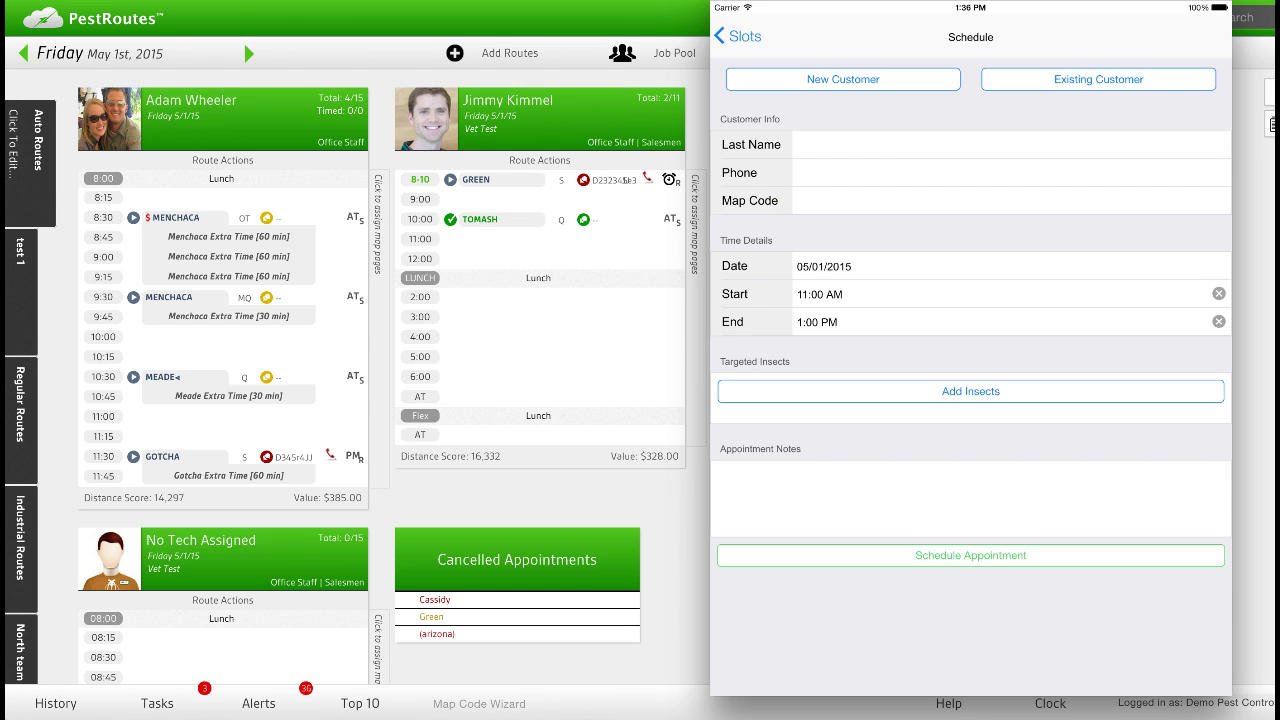
click(865, 78)
click(822, 146)
text(gre)
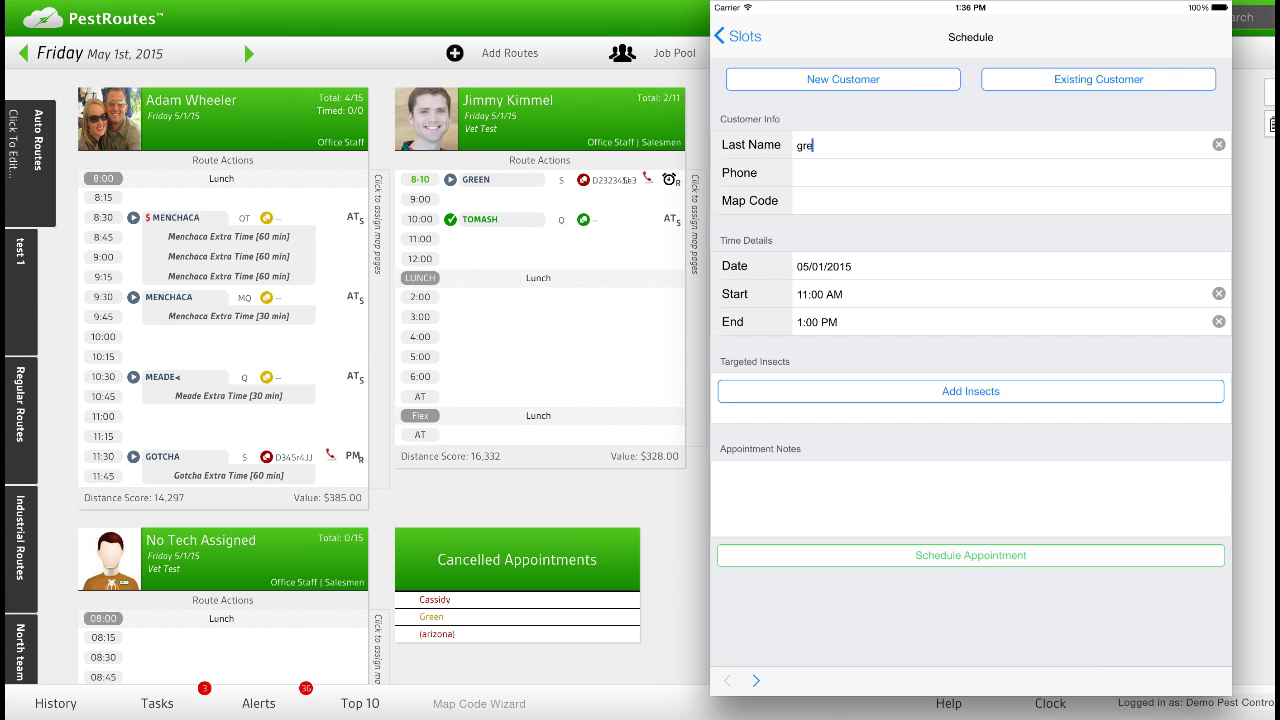
text(en)
Enter the customer's phone number and the map code D345e3.
click(818, 172)
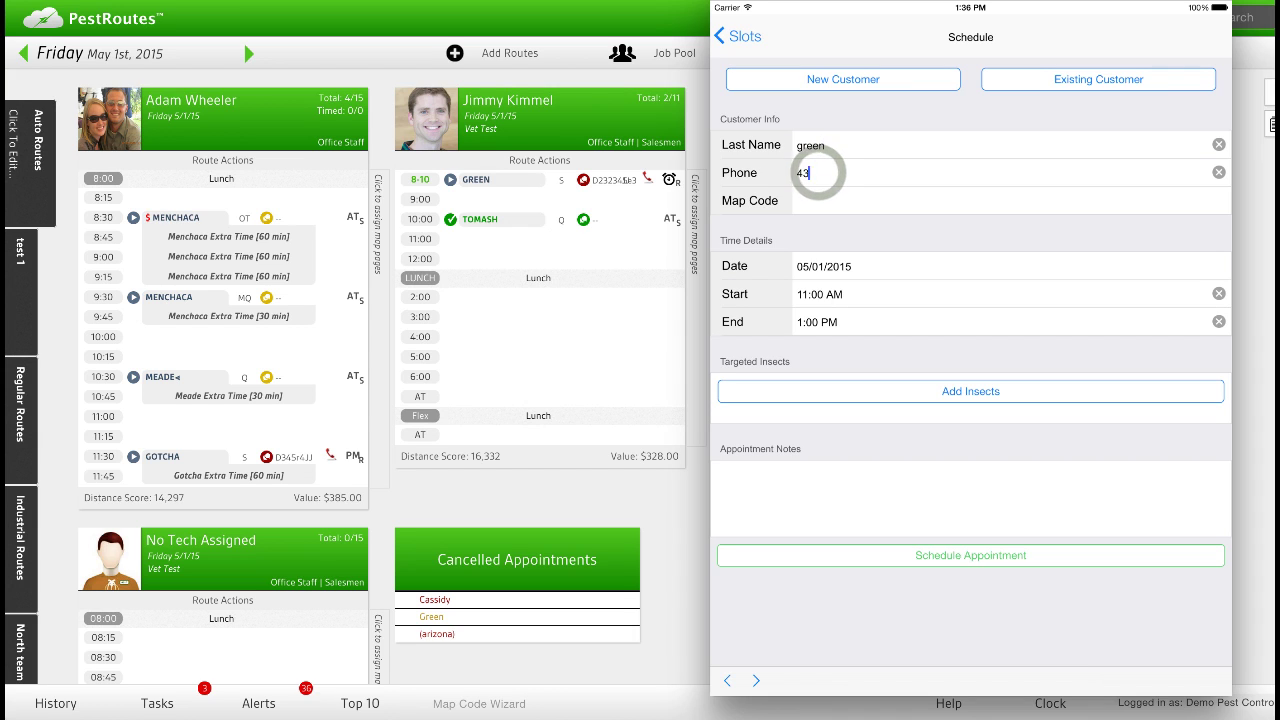
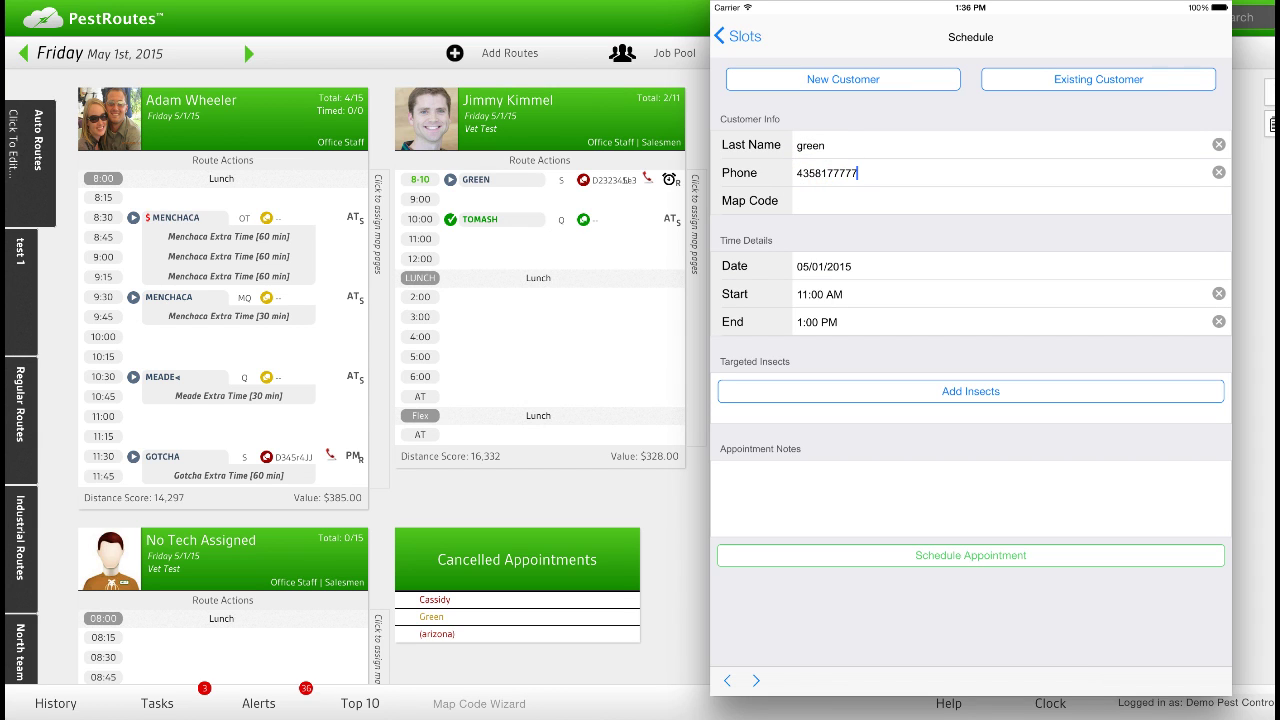
click(798, 201)
text(D345e3)
Open the end-time picker and spin the wheels, leaving the end time at 1:00 PM.
click(820, 322)
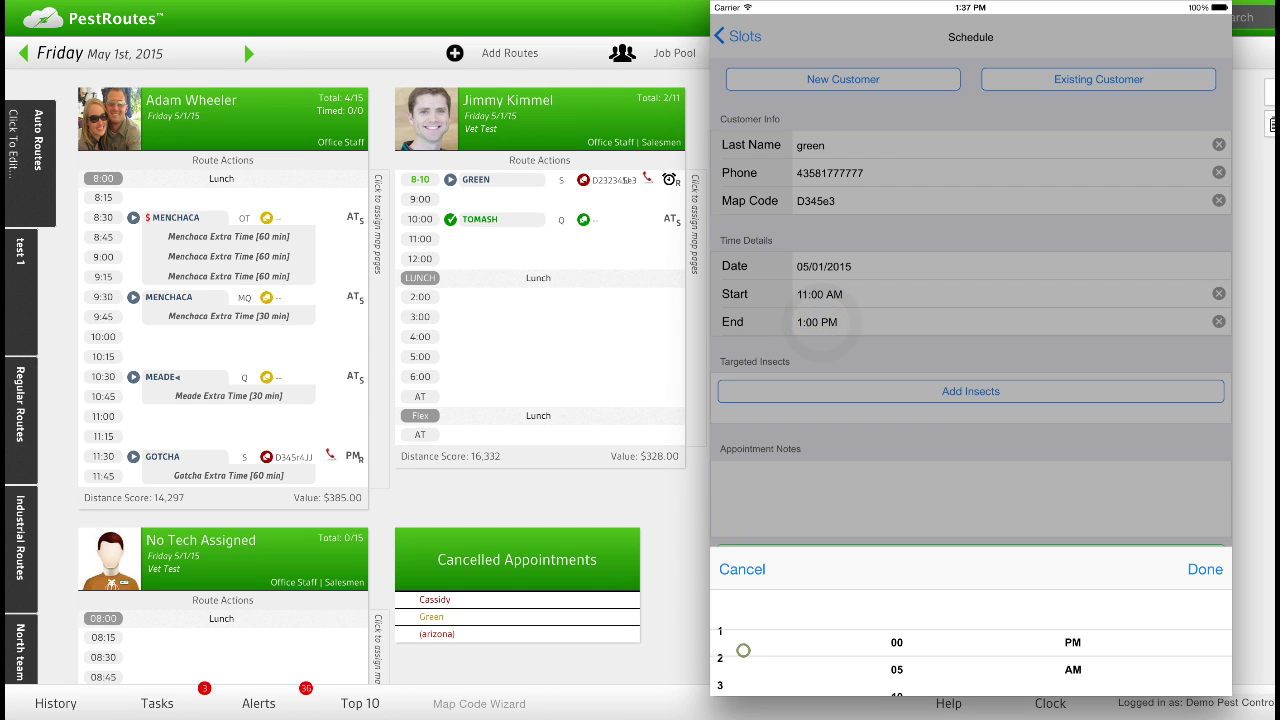
click(743, 650)
drag(738, 664, 738, 712)
click(1072, 650)
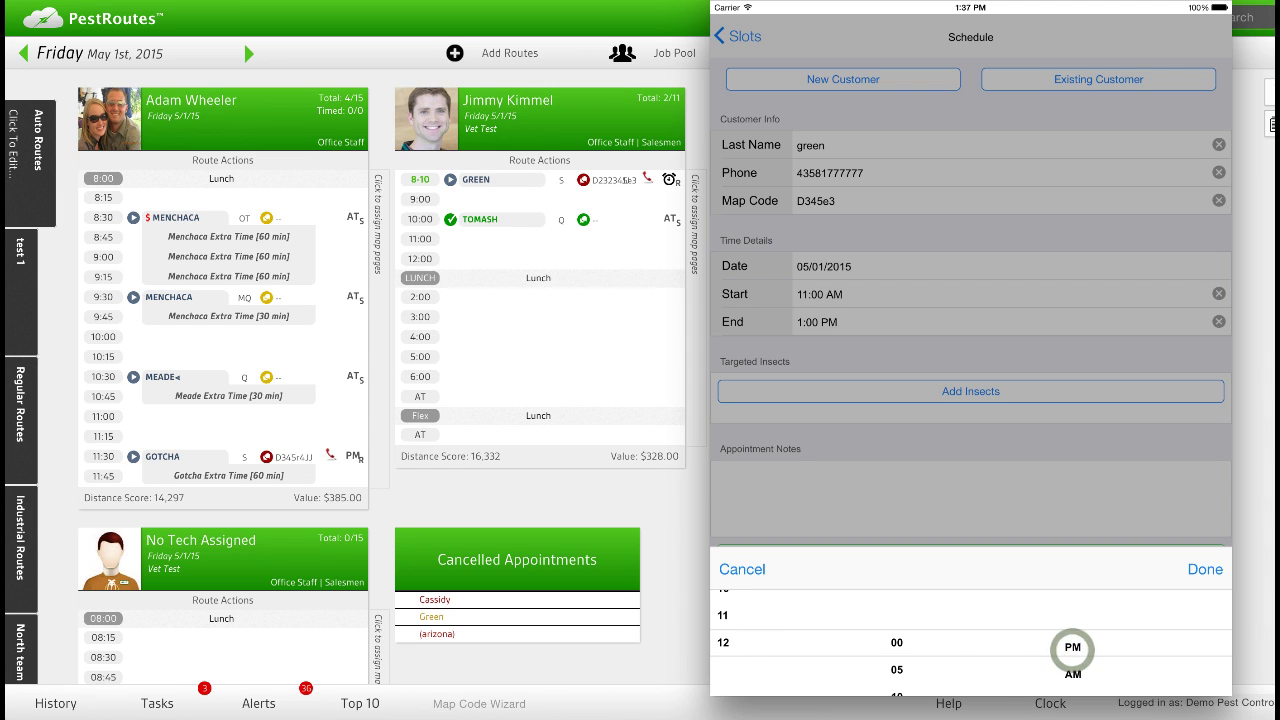
click(1073, 667)
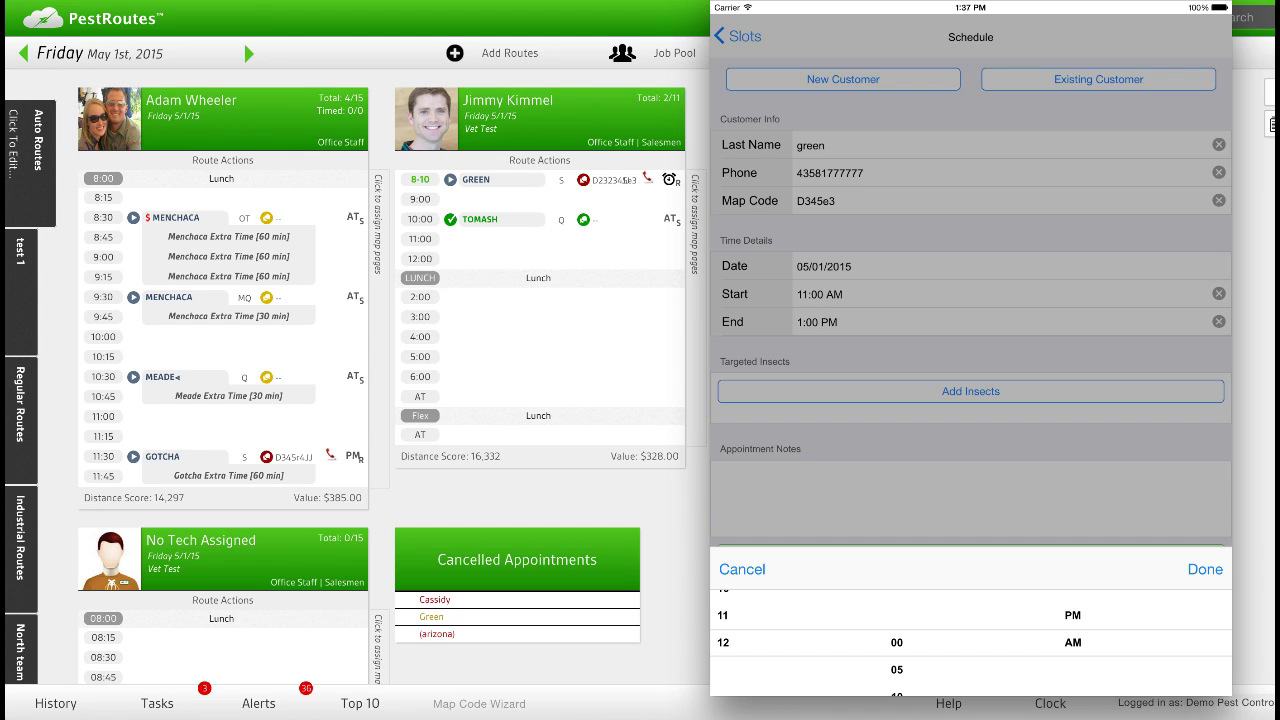
click(1072, 620)
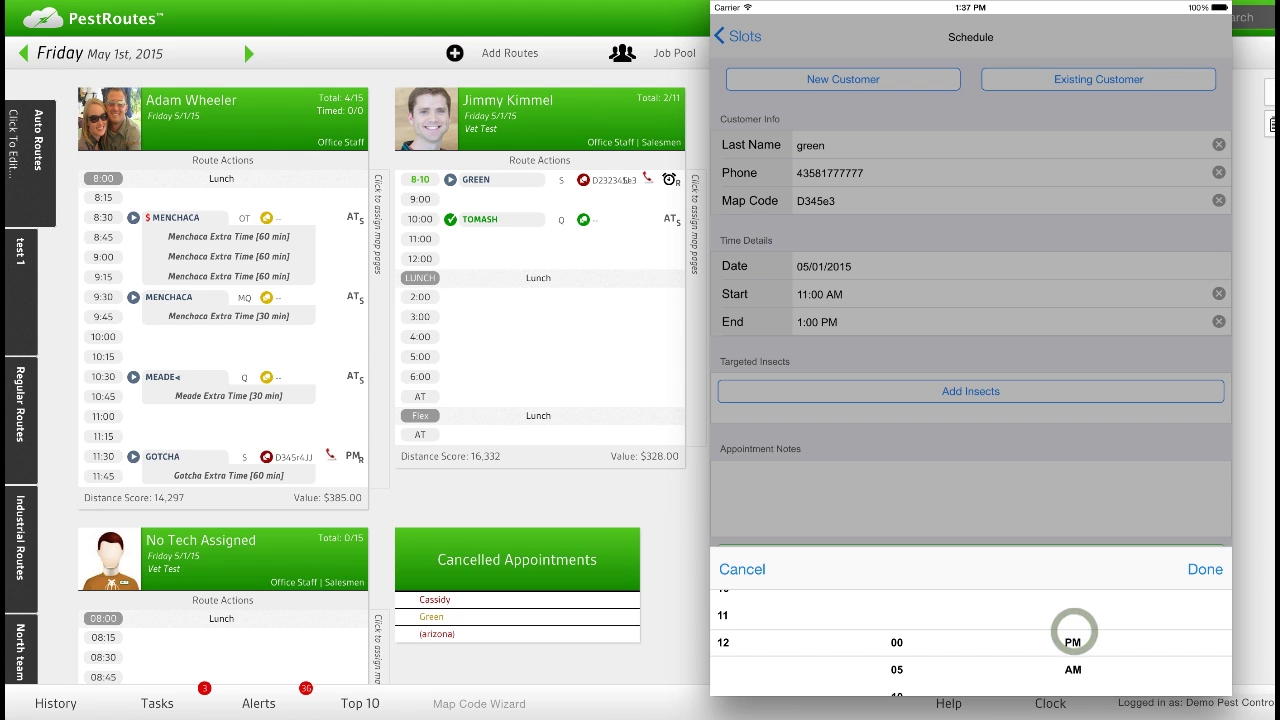
drag(745, 620, 748, 690)
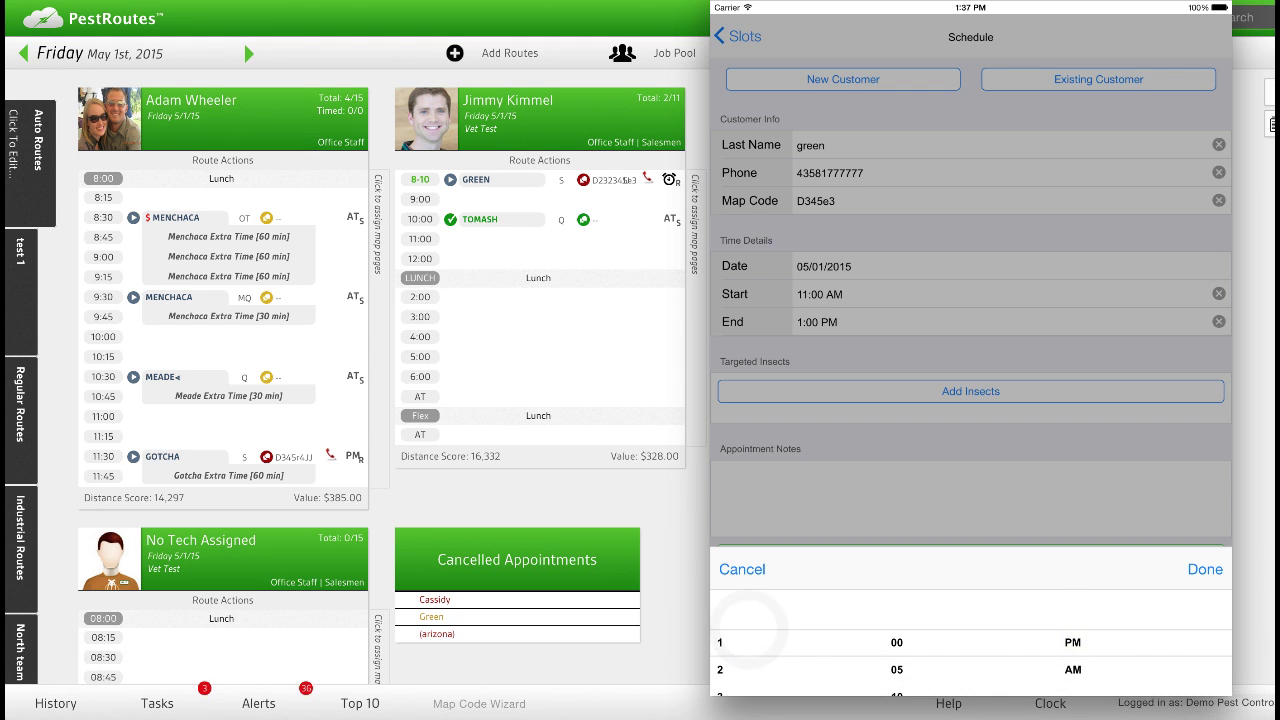
Confirm the end time and choose Bed Bugs, Bees and Beetles as target insects.
click(1204, 567)
click(920, 391)
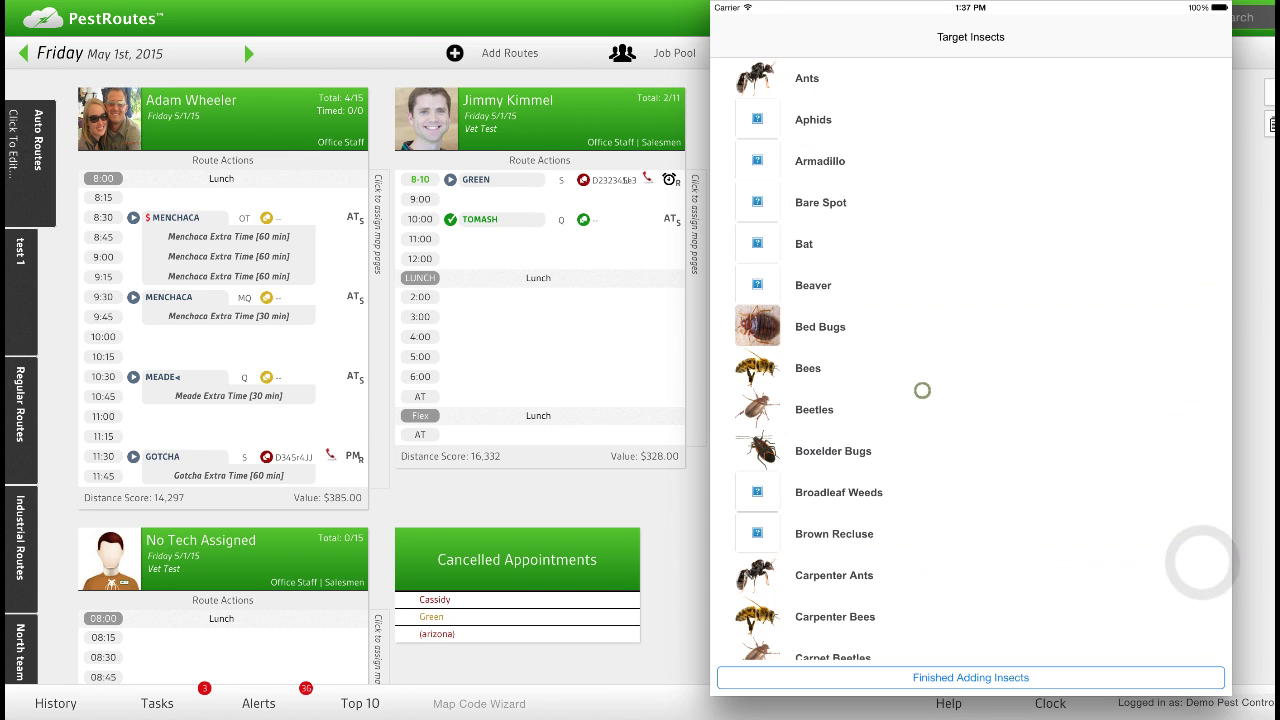
click(826, 333)
click(816, 367)
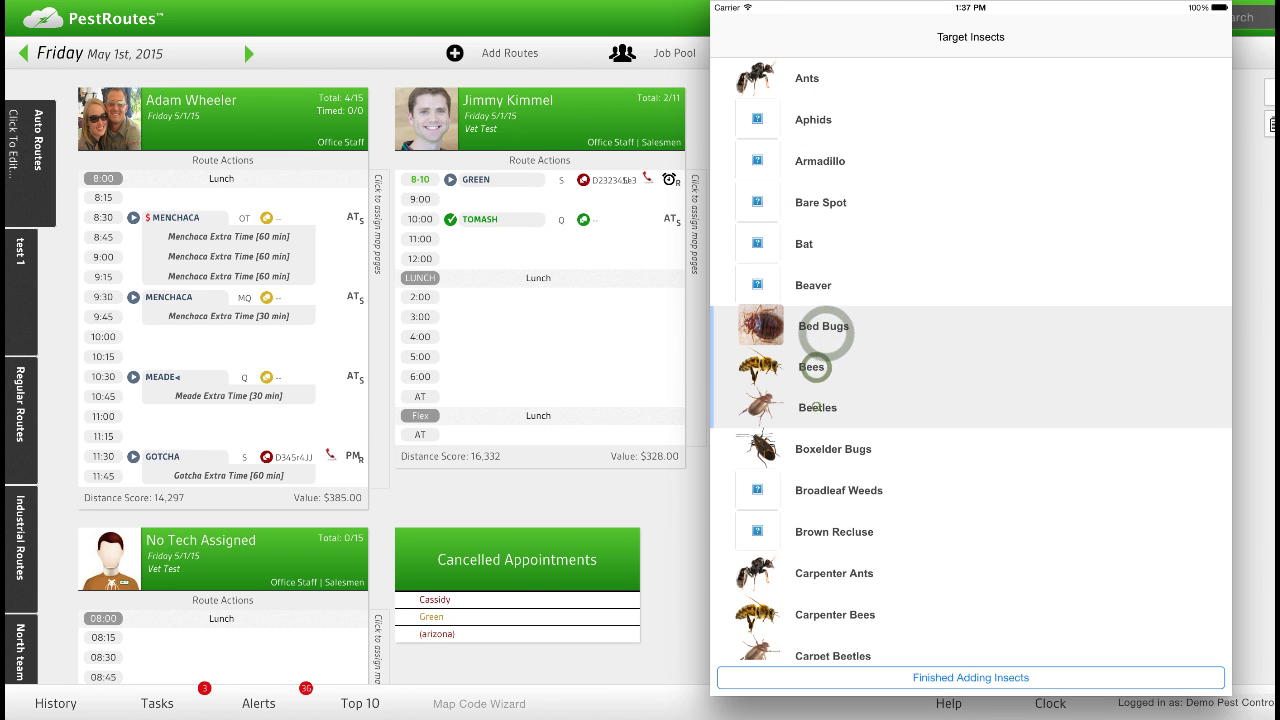
click(816, 405)
click(915, 678)
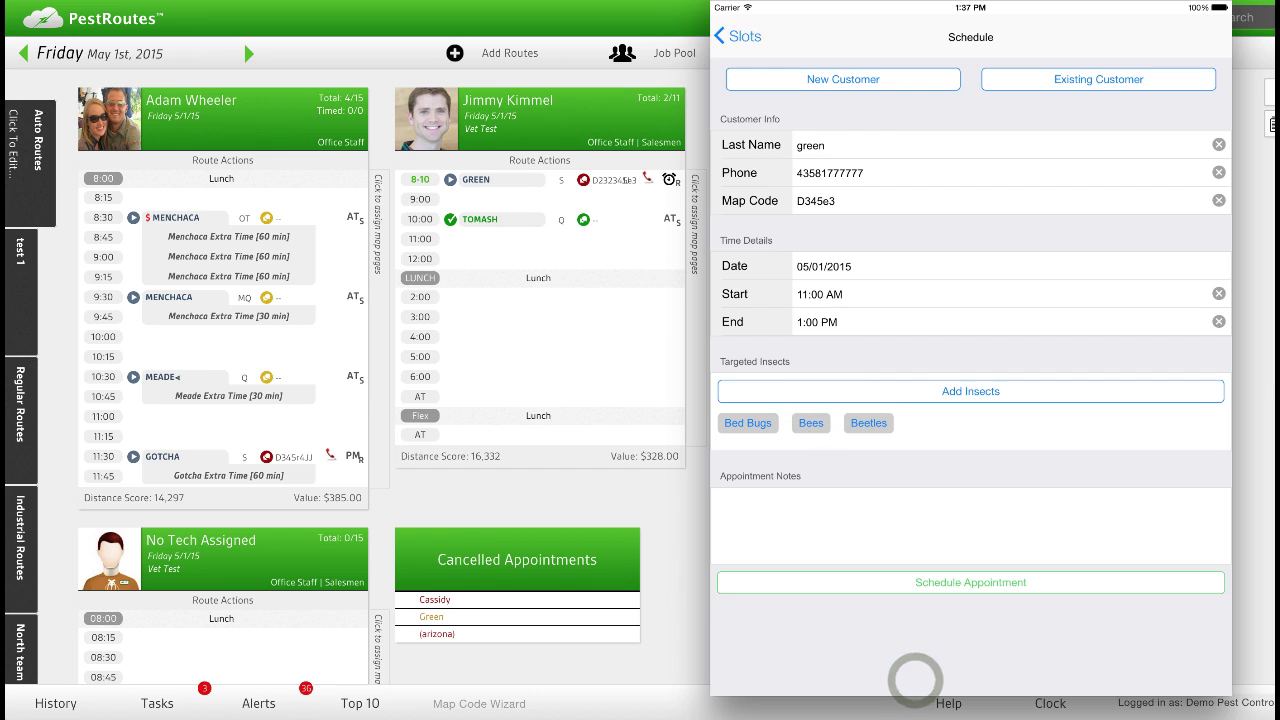
Add the appointment note 'Ants in kitchen - wasps nest in the eave'.
click(877, 528)
text(Ants in kitchen)
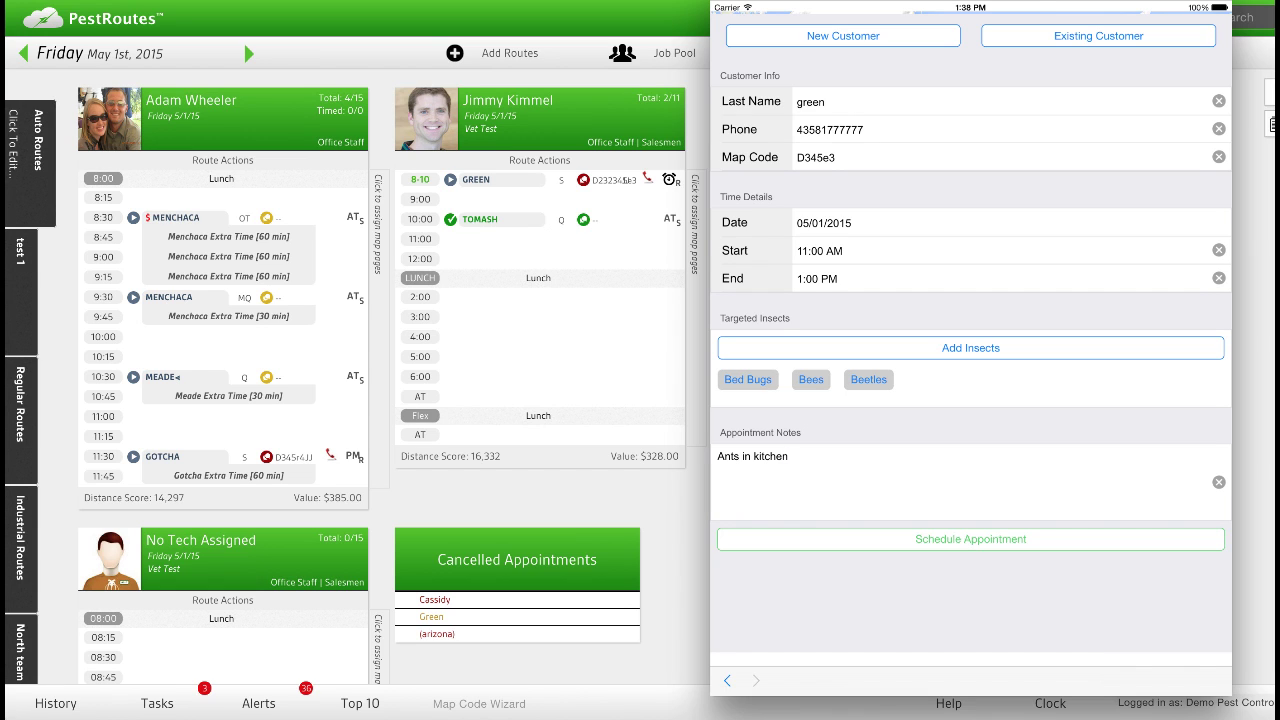
text(wasps nest in the eace)
Schedule the new customer's 11:00 AM–1:00 PM appointment and dismiss the confirmation.
click(955, 421)
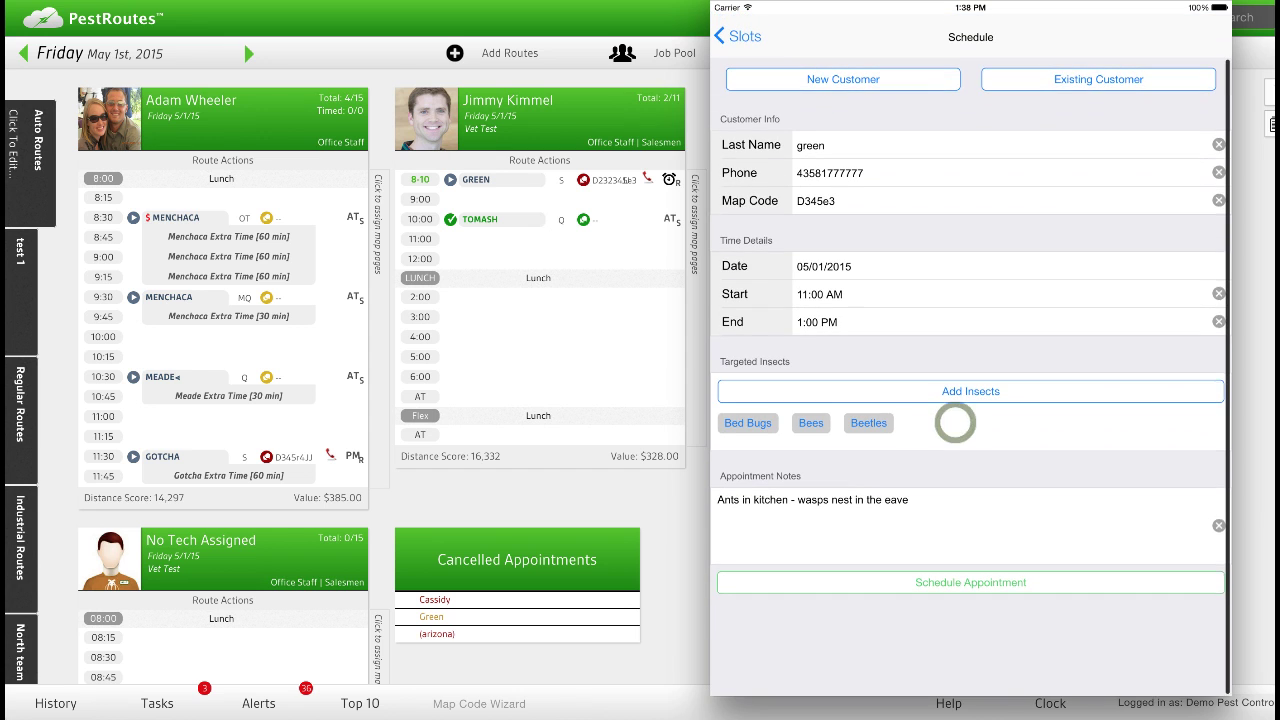
click(900, 582)
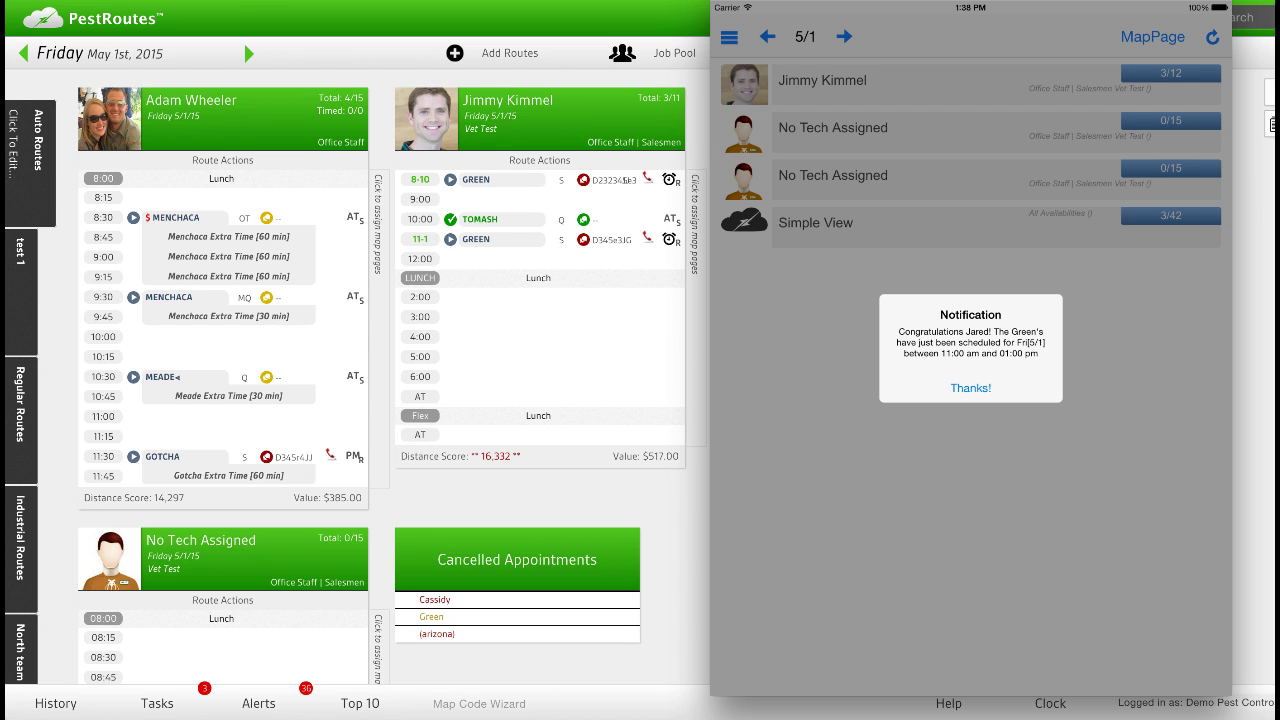
click(937, 377)
Check the 11–1 booking on the route, view the new customer's record, then return to the schedule.
click(853, 85)
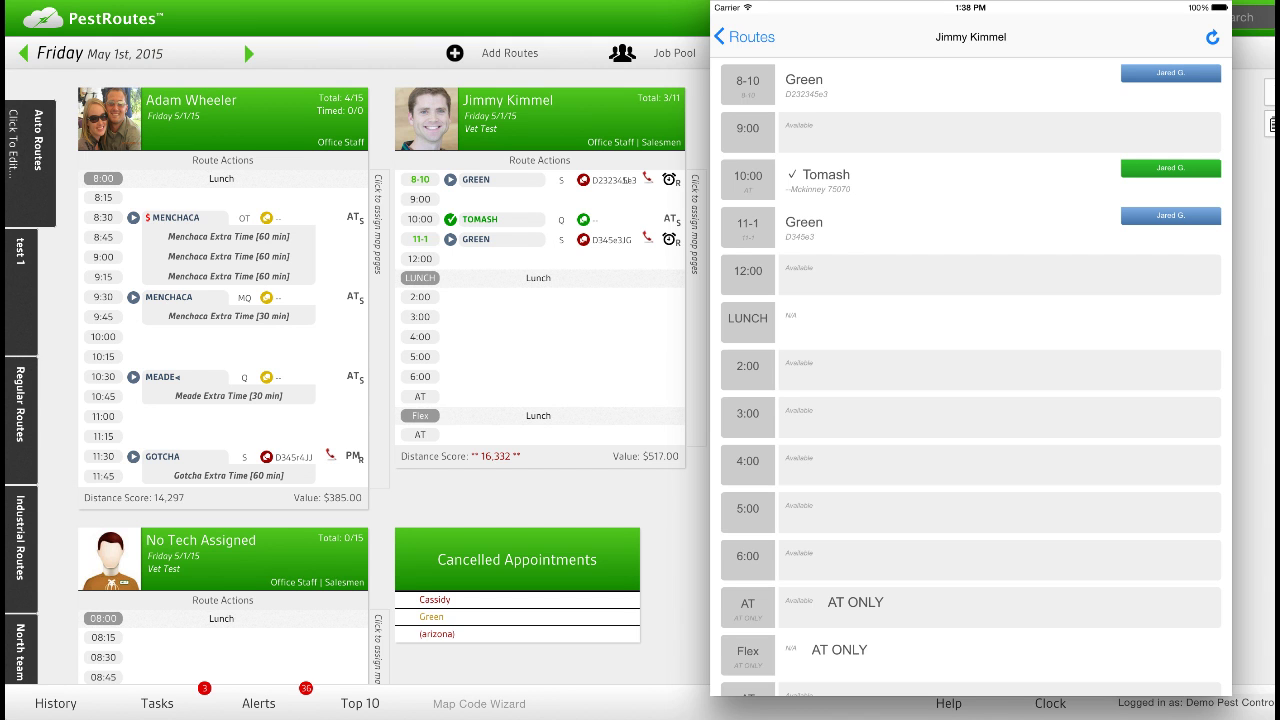
click(742, 36)
click(737, 36)
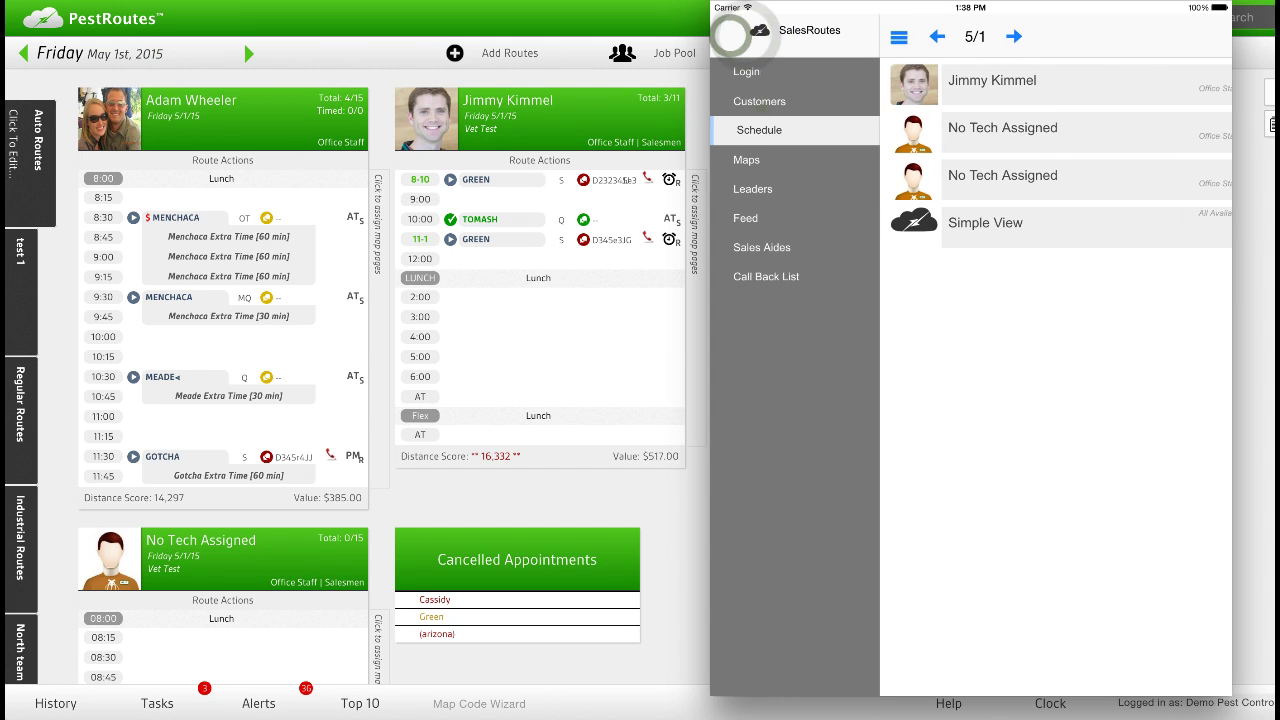
click(756, 103)
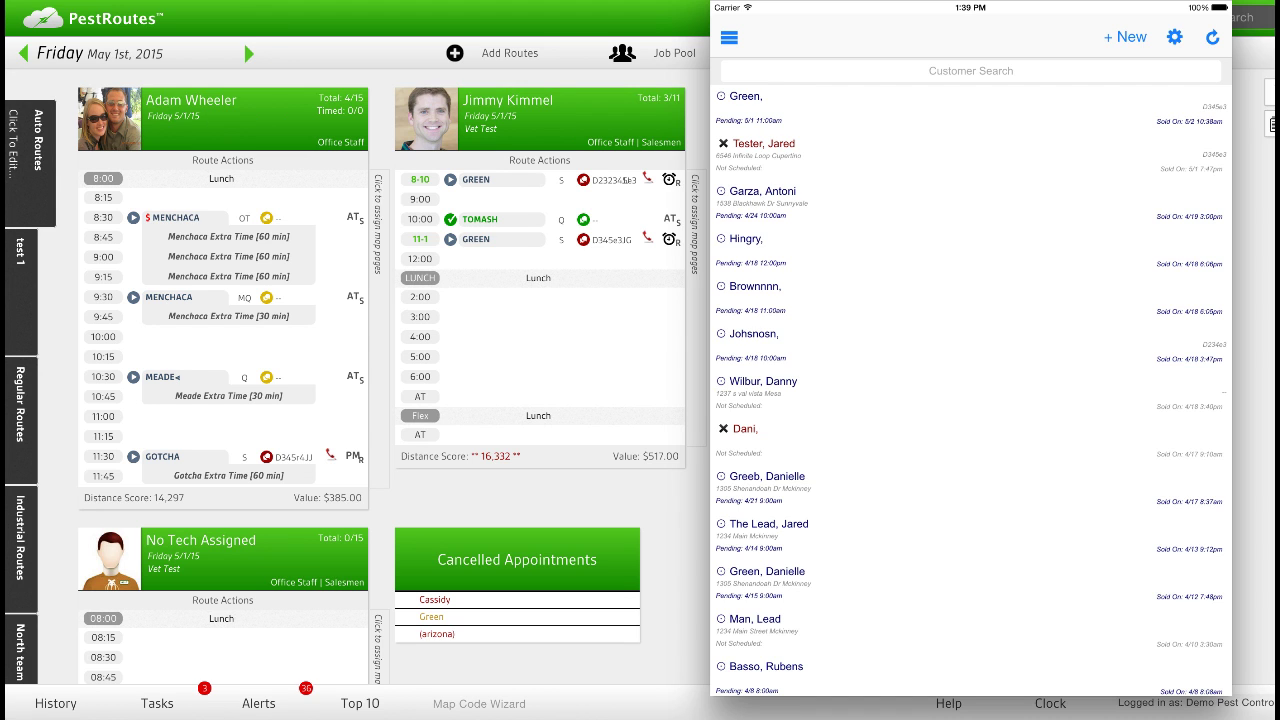
click(763, 101)
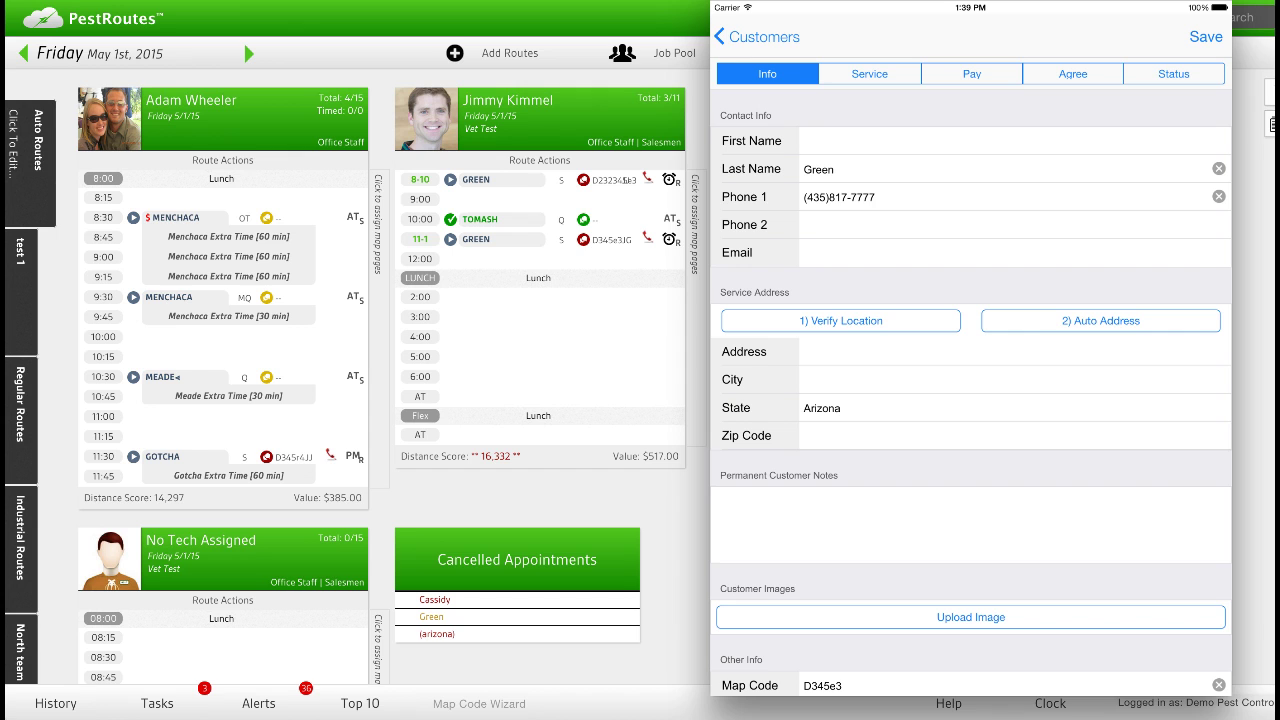
click(750, 36)
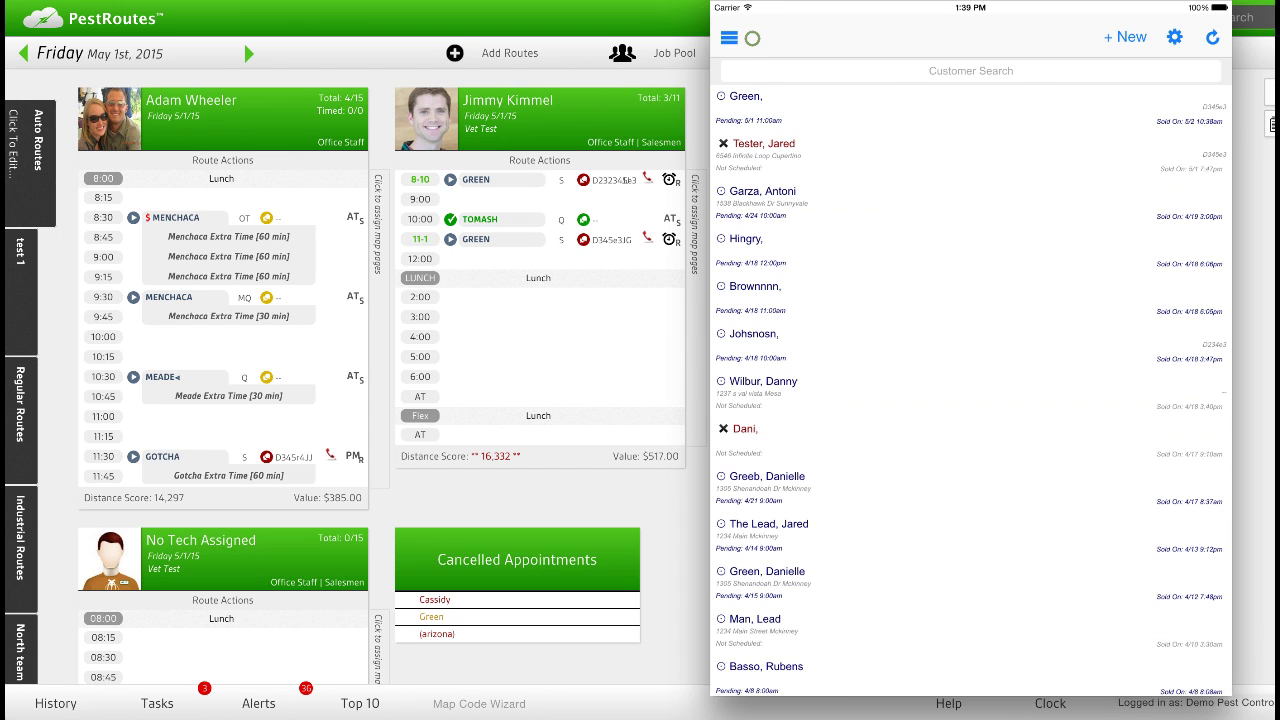
click(748, 38)
Open the technician's 5/1 route and bring up the 11-1 appointment's customer details.
click(742, 132)
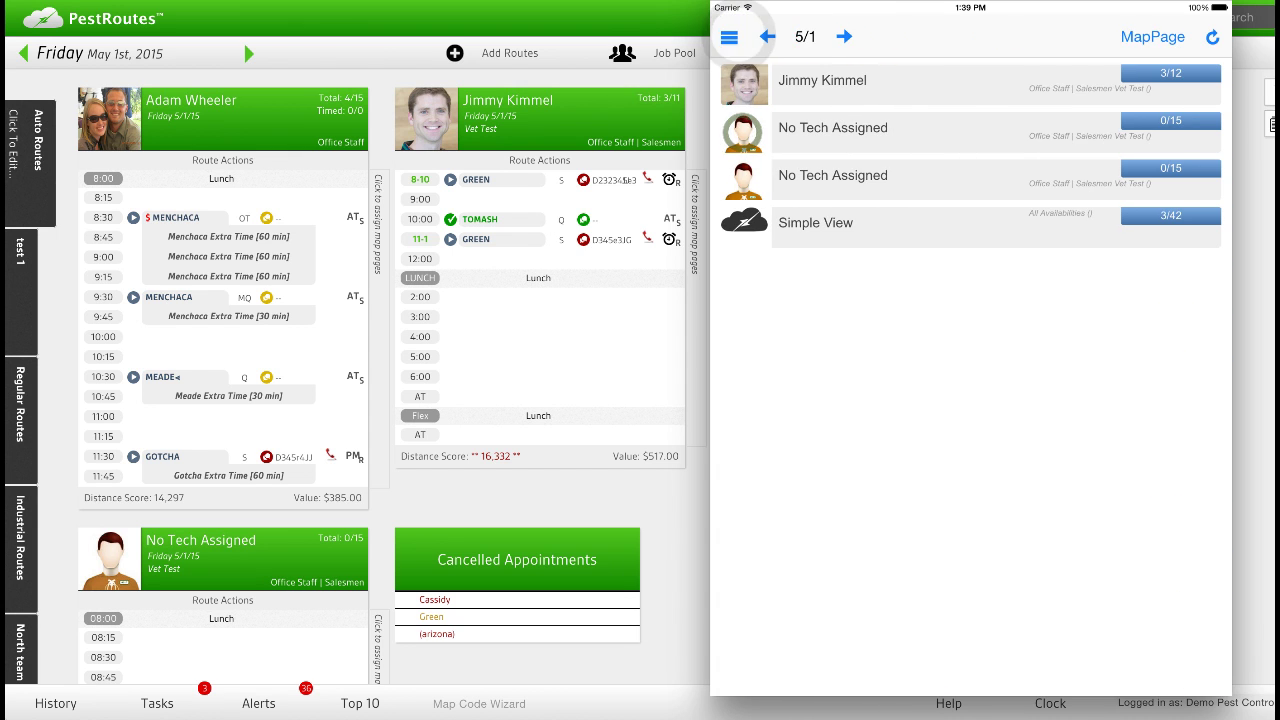
click(872, 82)
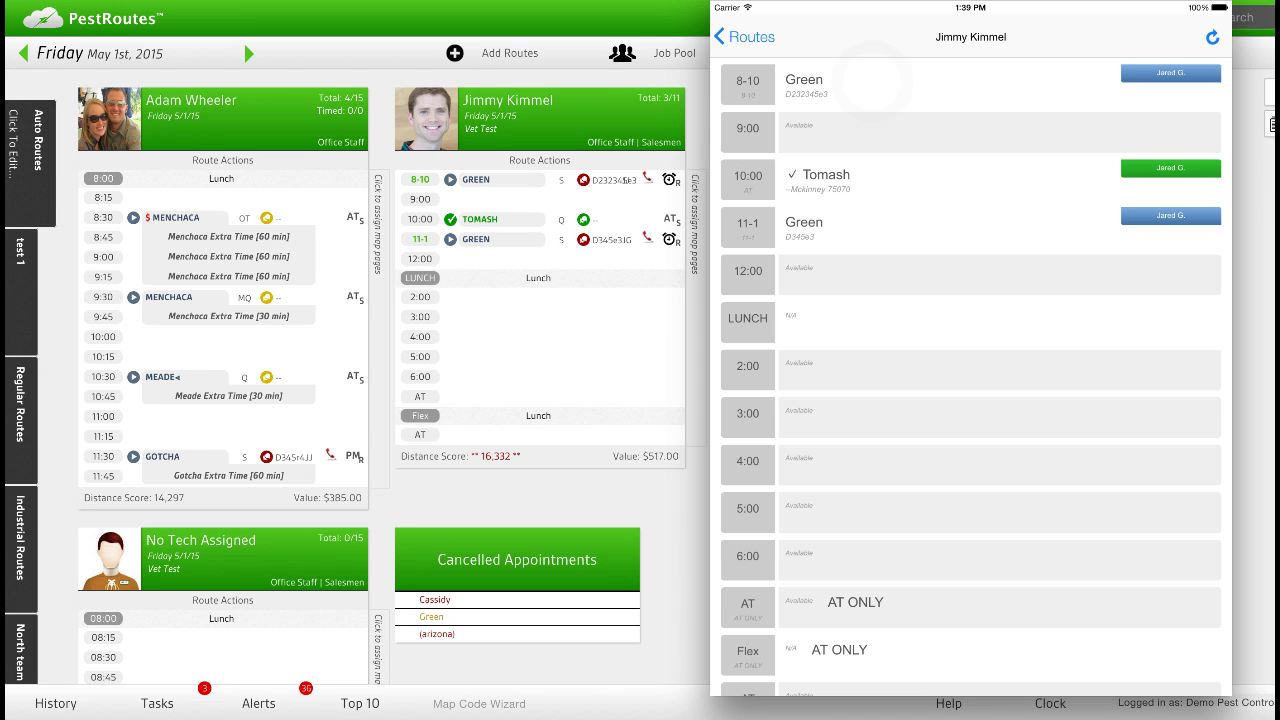
click(803, 228)
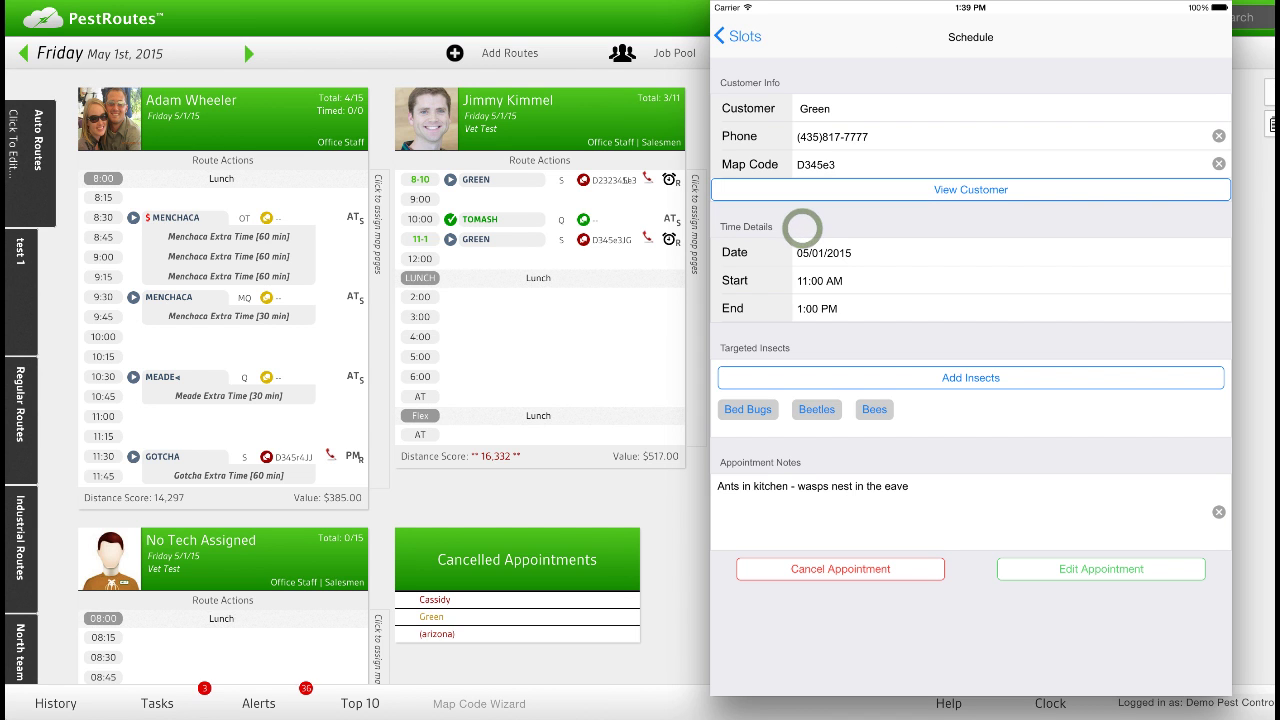
click(905, 205)
View the customer's record including the Service and Pay tabs, then return to the route's slots.
click(943, 190)
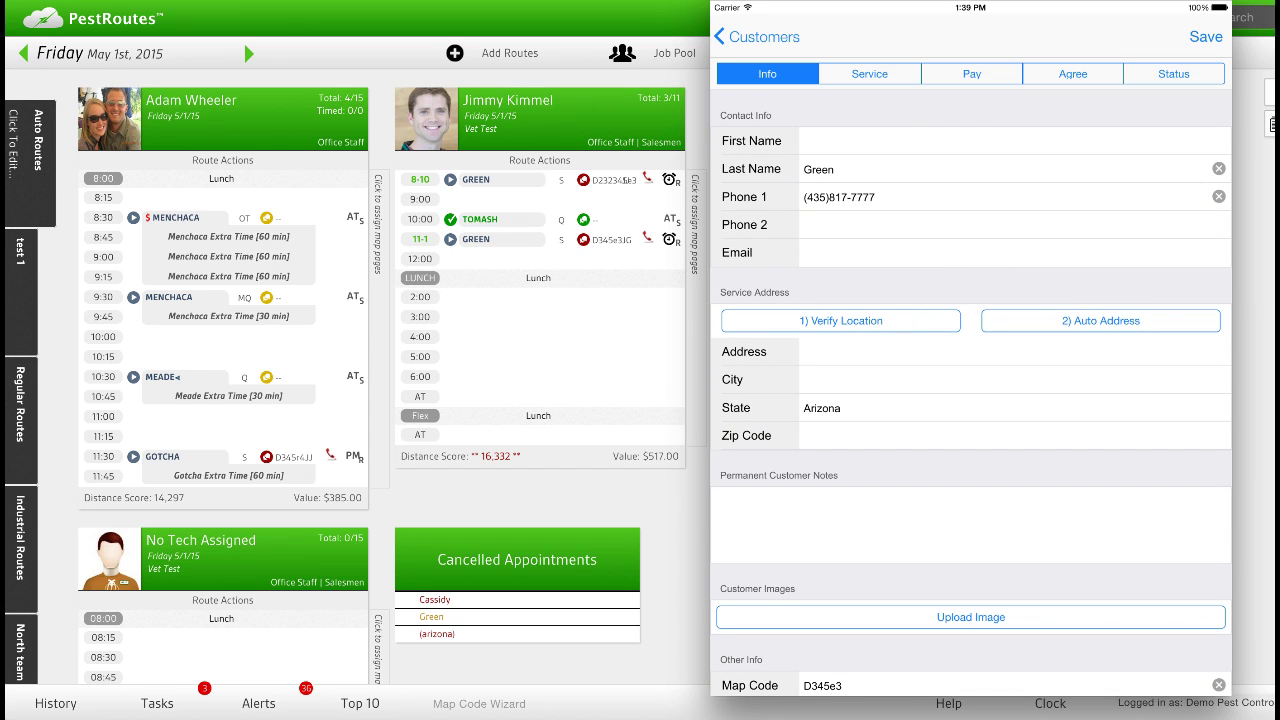
click(886, 80)
click(940, 79)
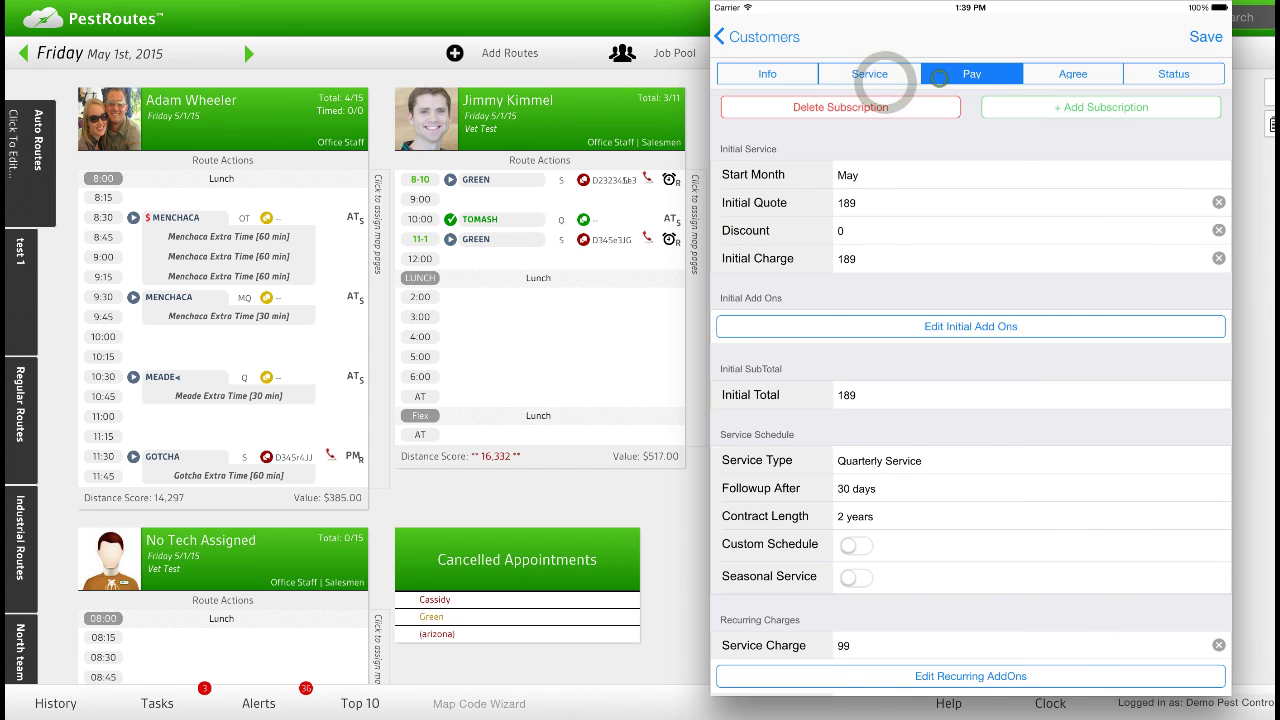
click(760, 37)
click(752, 38)
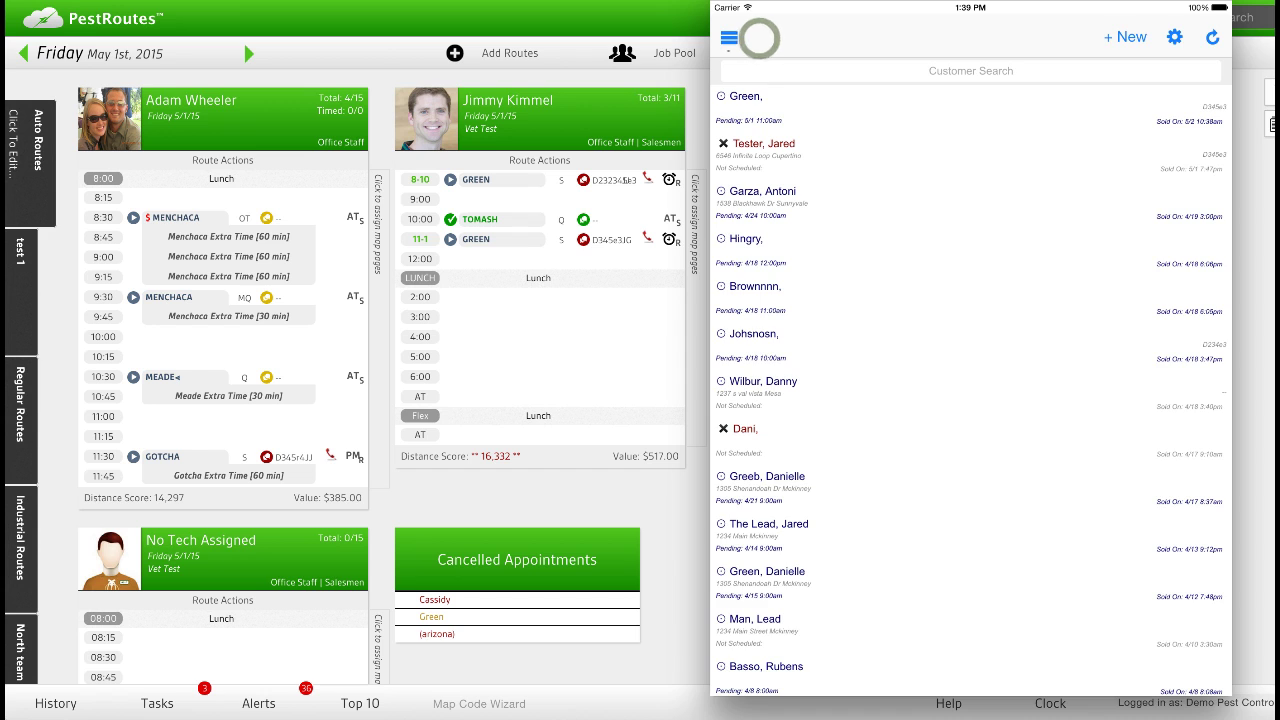
click(755, 130)
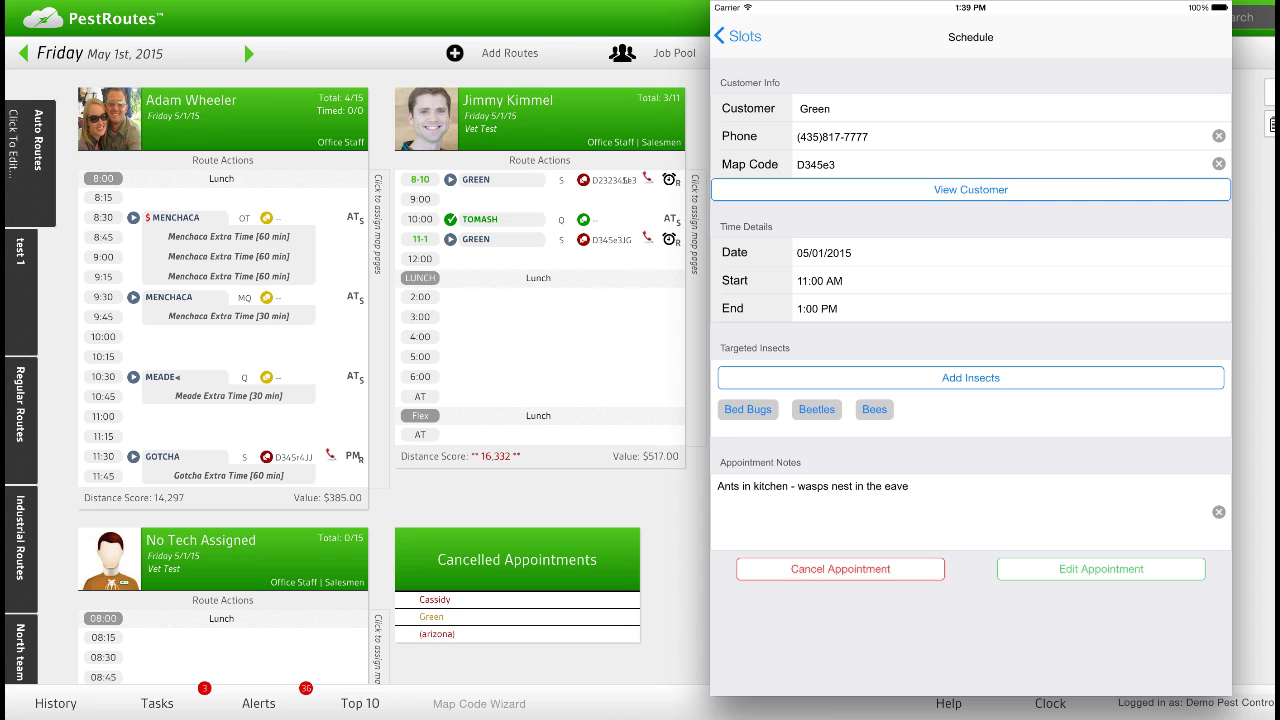
click(740, 36)
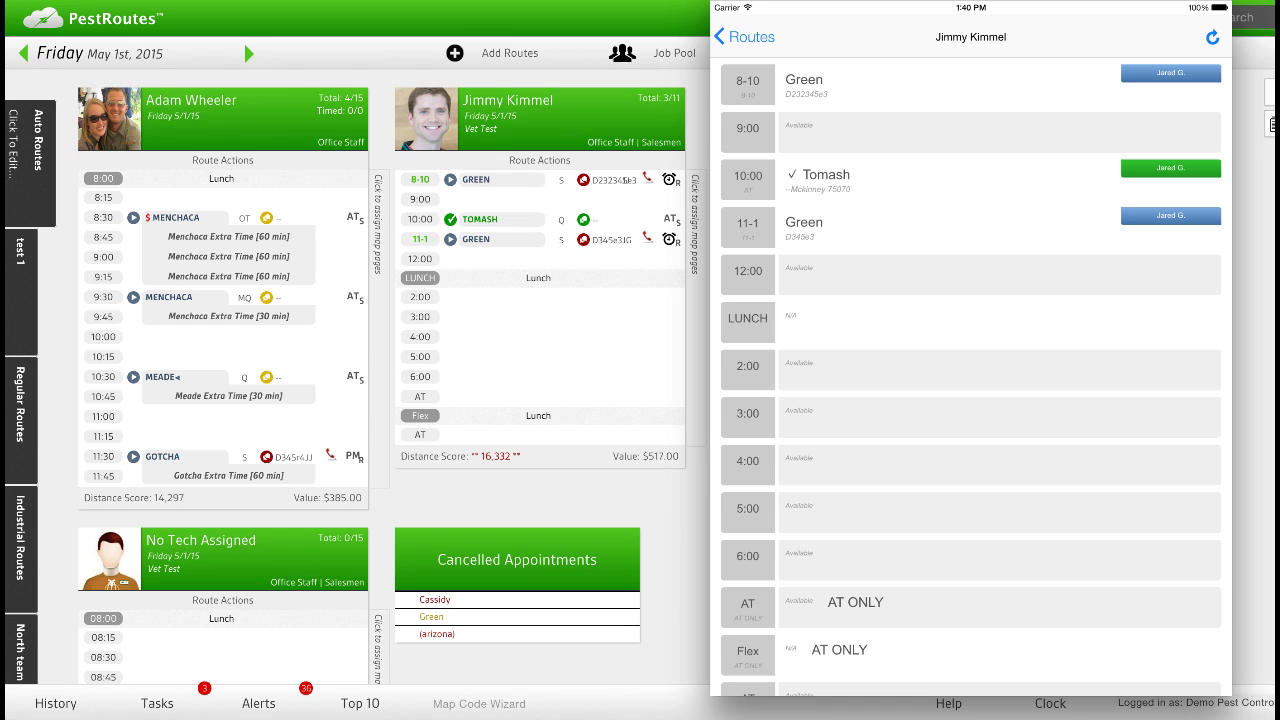
Book the open 2:00 slot for the existing customer.
click(798, 372)
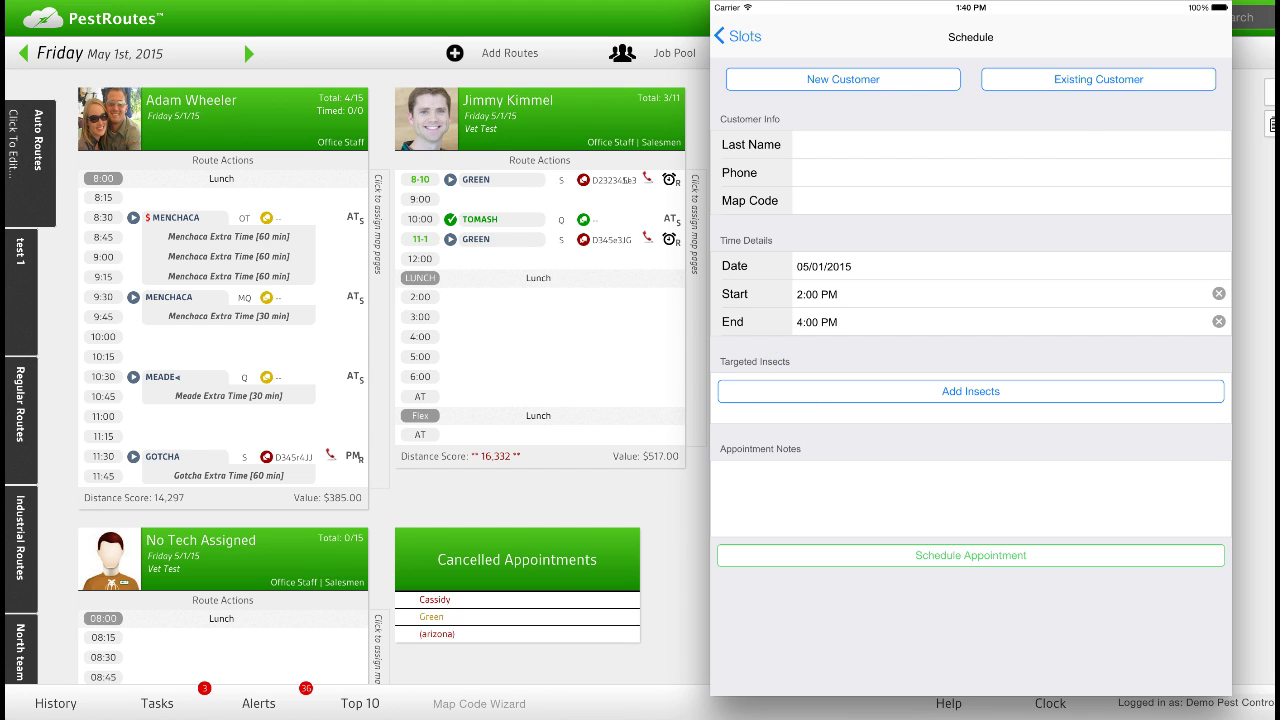
click(1083, 78)
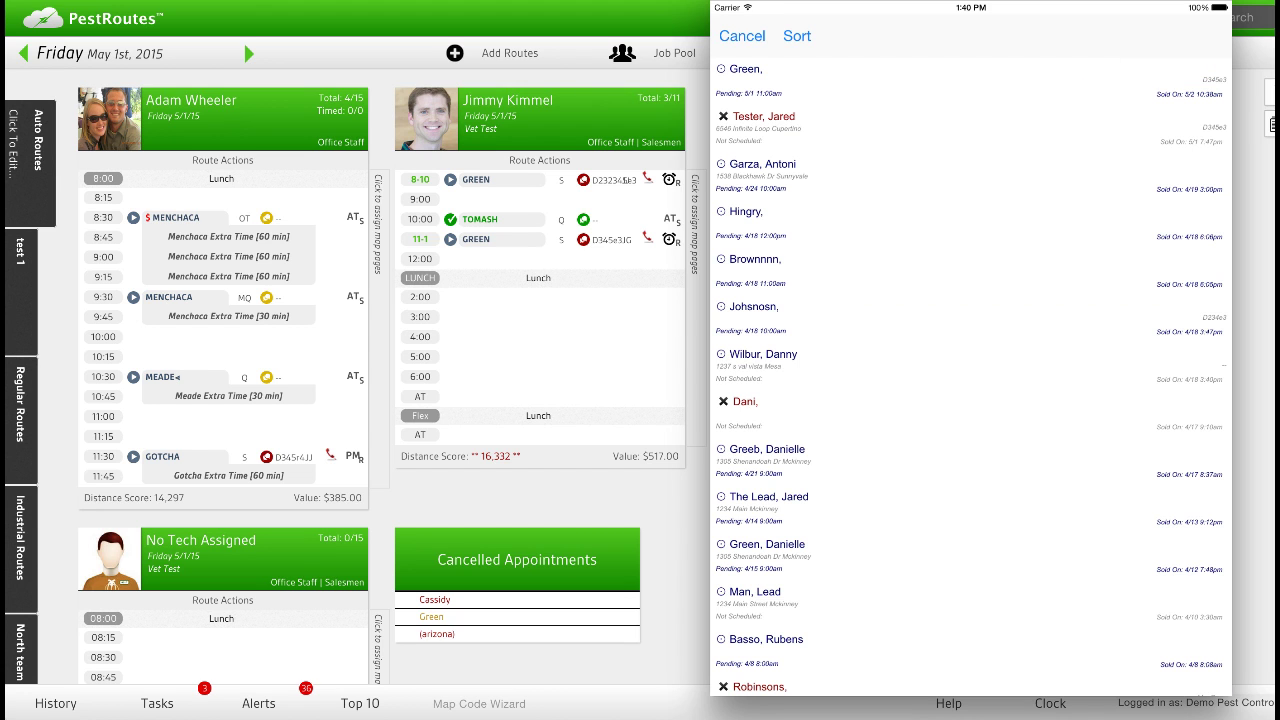
click(741, 78)
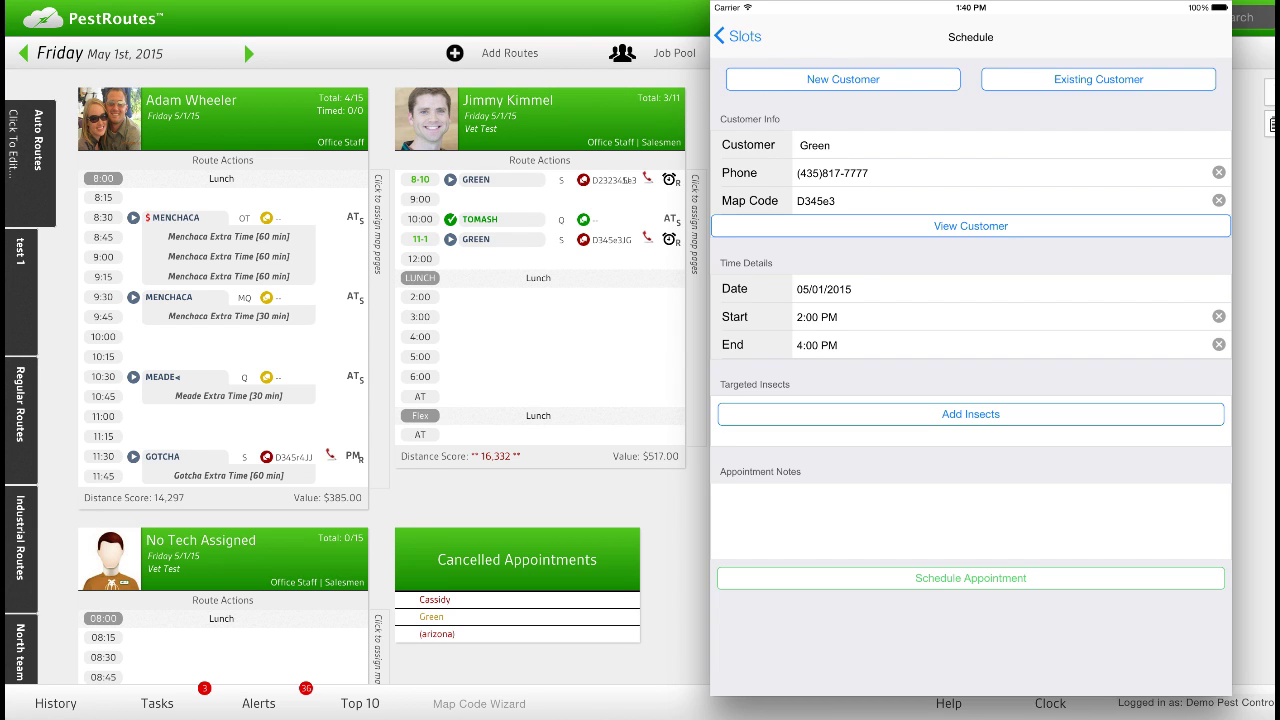
Target Bees and Beetles, add the note 'ants in kitchen', and schedule the 2:00–4:00 appointment.
click(846, 414)
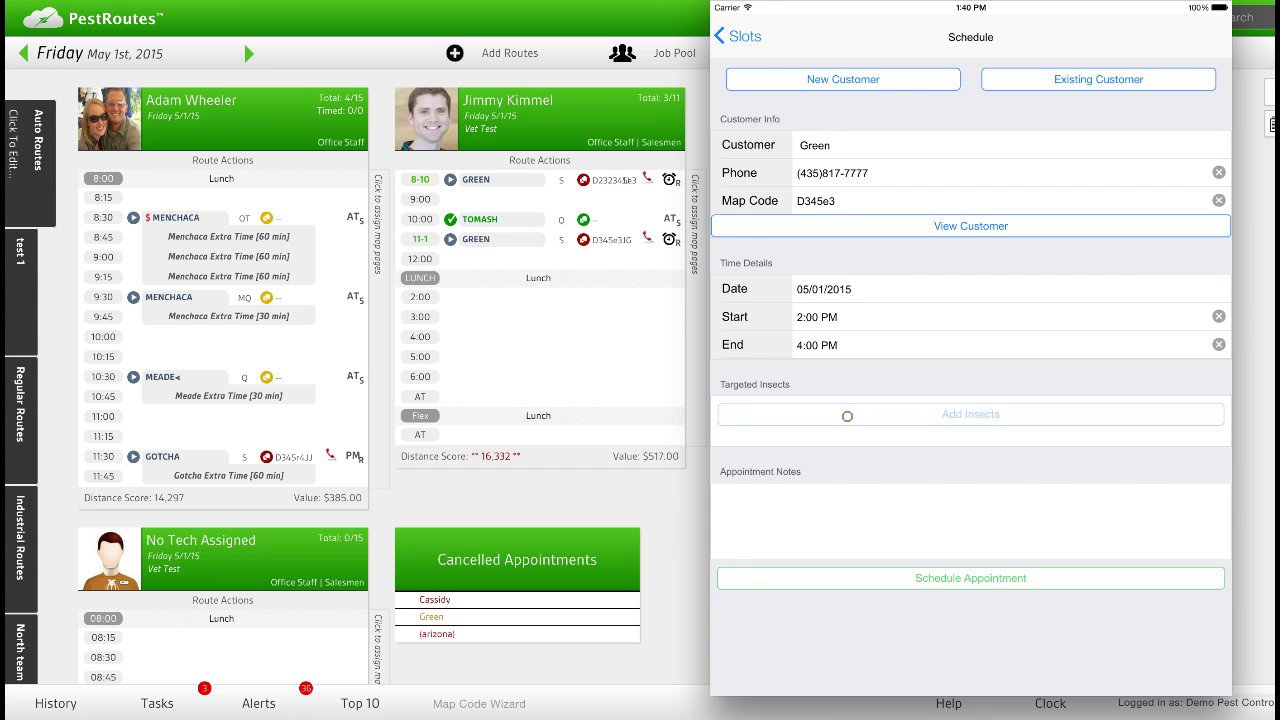
click(820, 375)
click(830, 404)
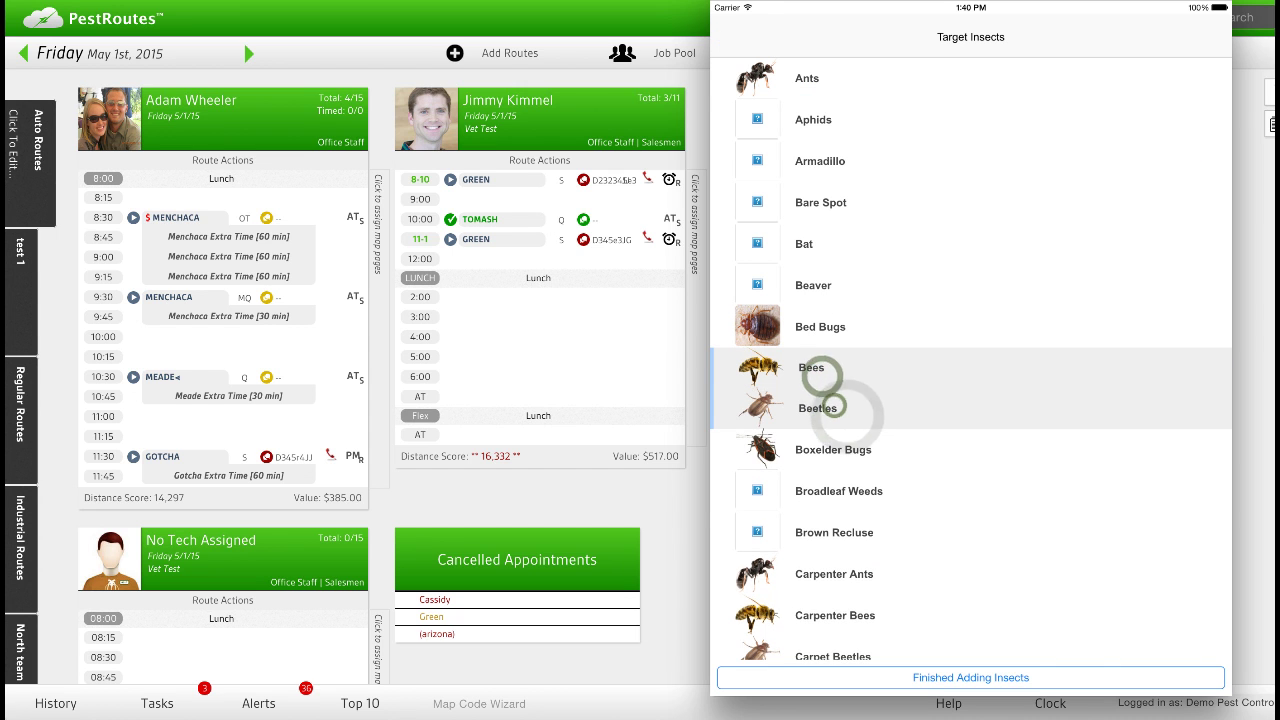
click(885, 668)
click(823, 506)
text(an)
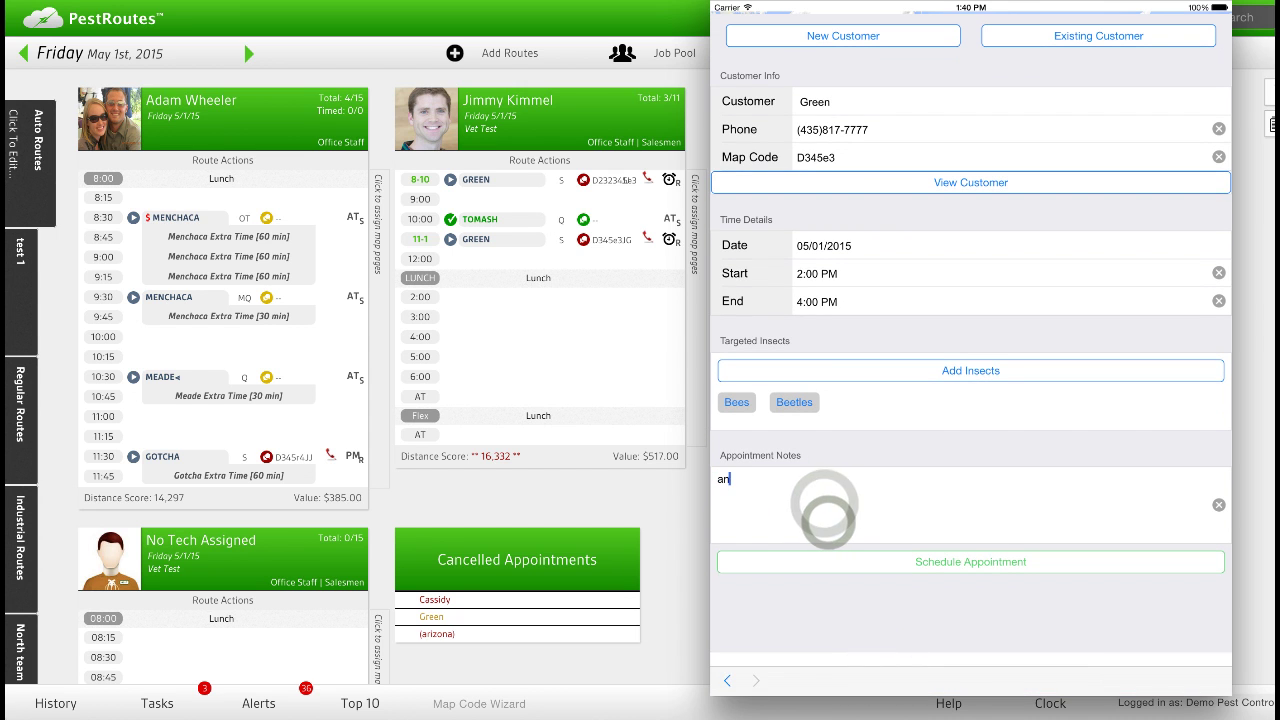
text(ts in kitchen)
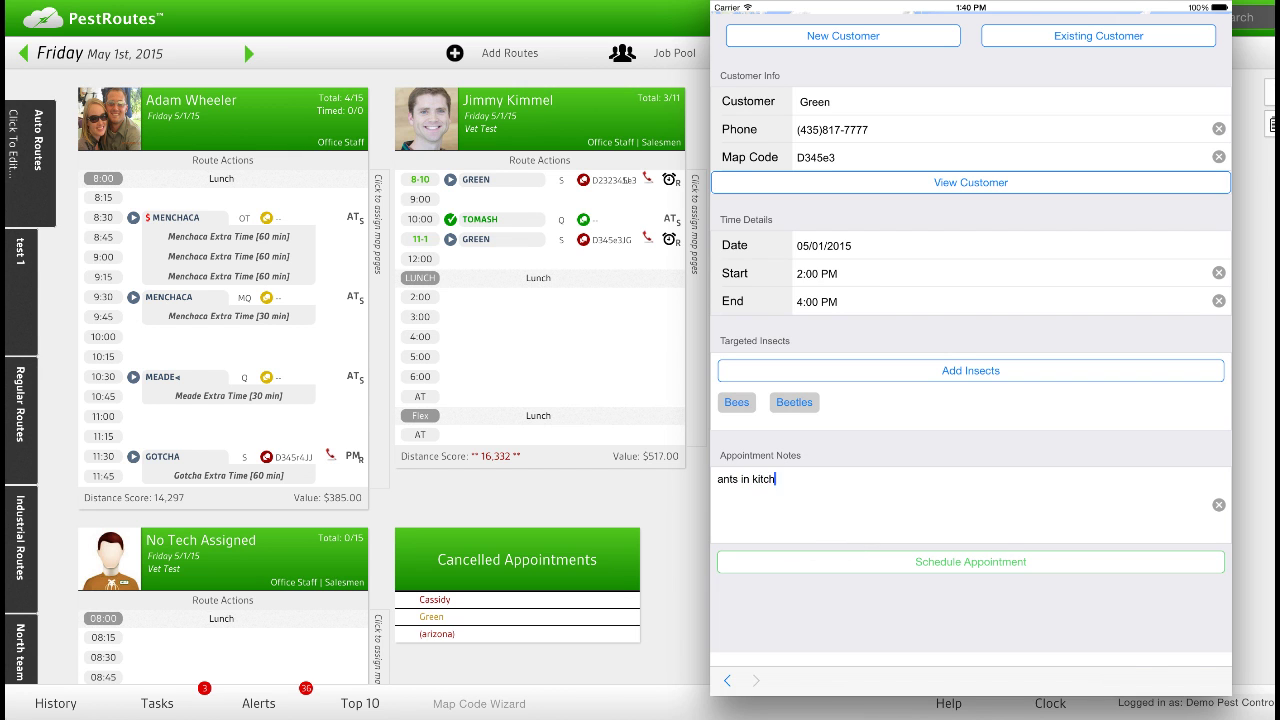
click(970, 561)
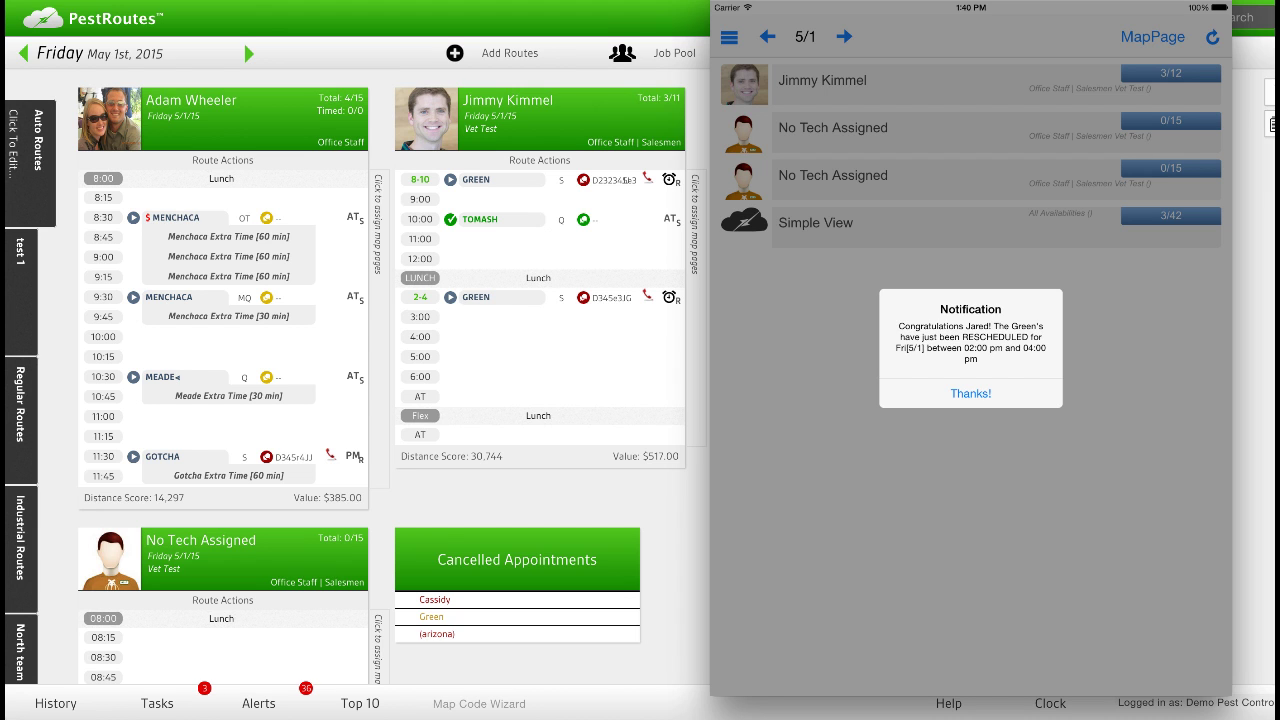
Dismiss the rescheduling confirmation notification to return to the 5/1 route list.
click(945, 393)
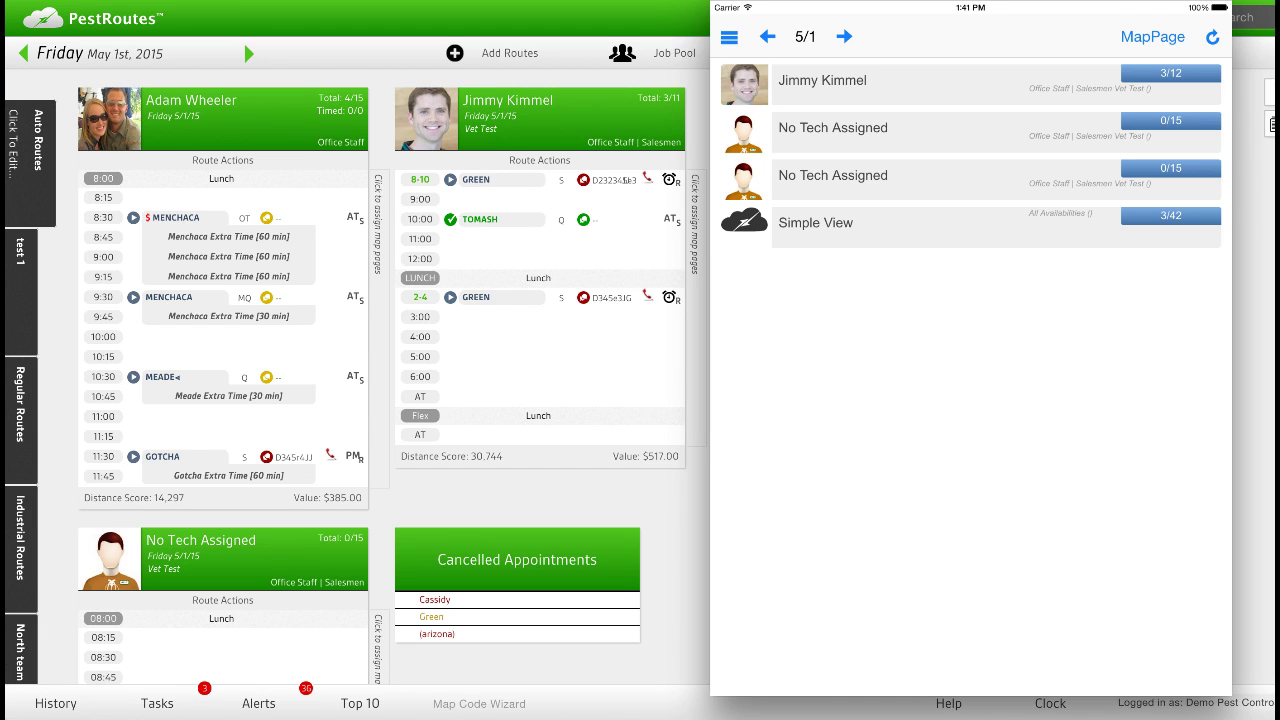
click(835, 82)
click(845, 225)
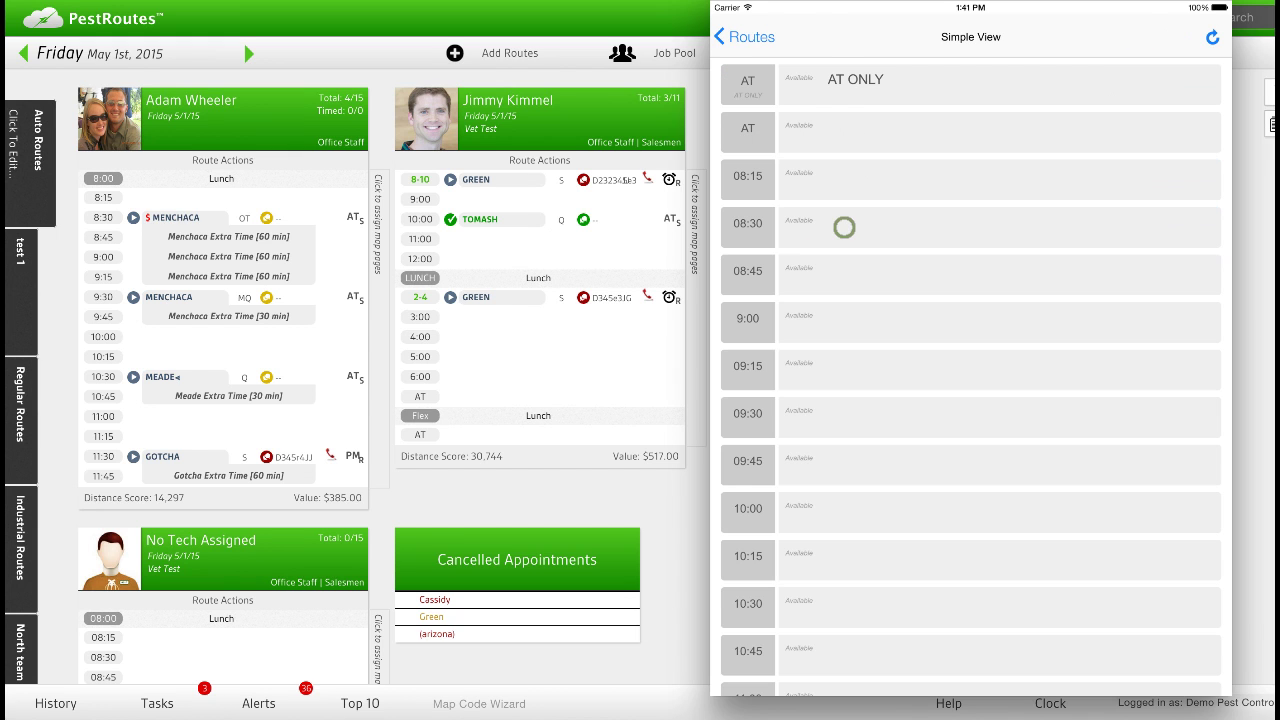
scroll(874, 409, down, 5)
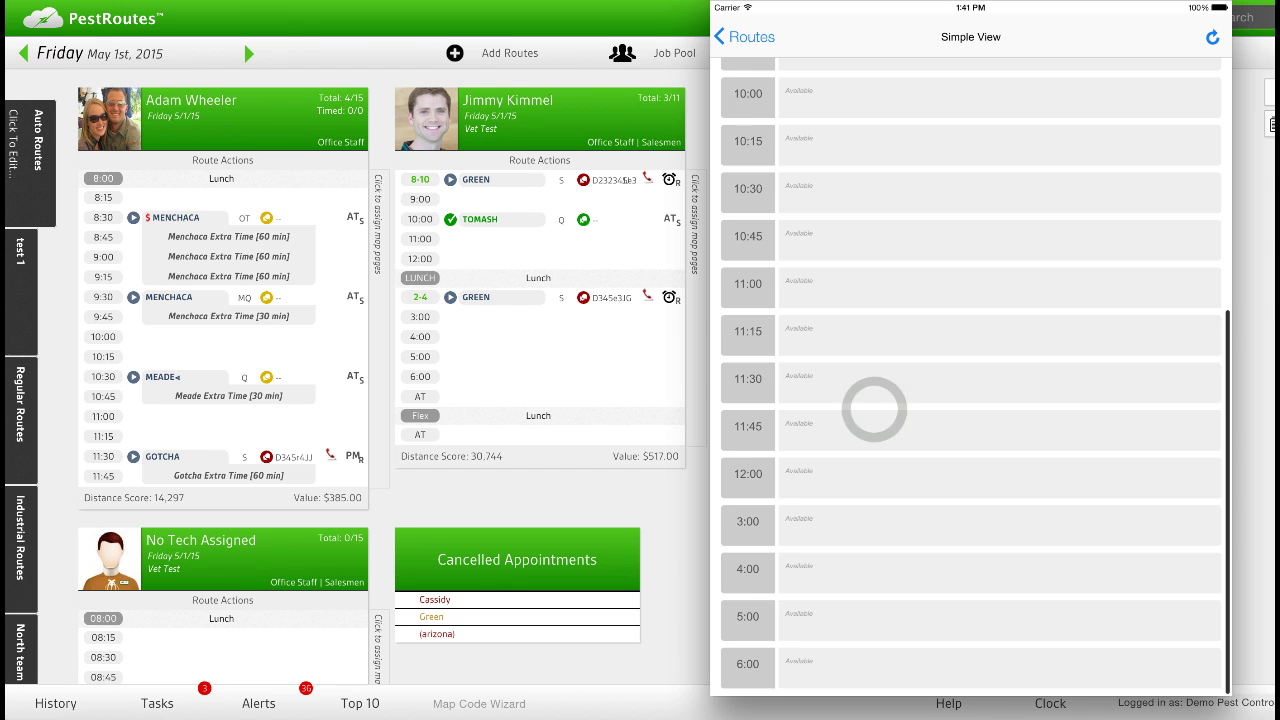
scroll(869, 210, up, 5)
scroll(869, 210, up, 2)
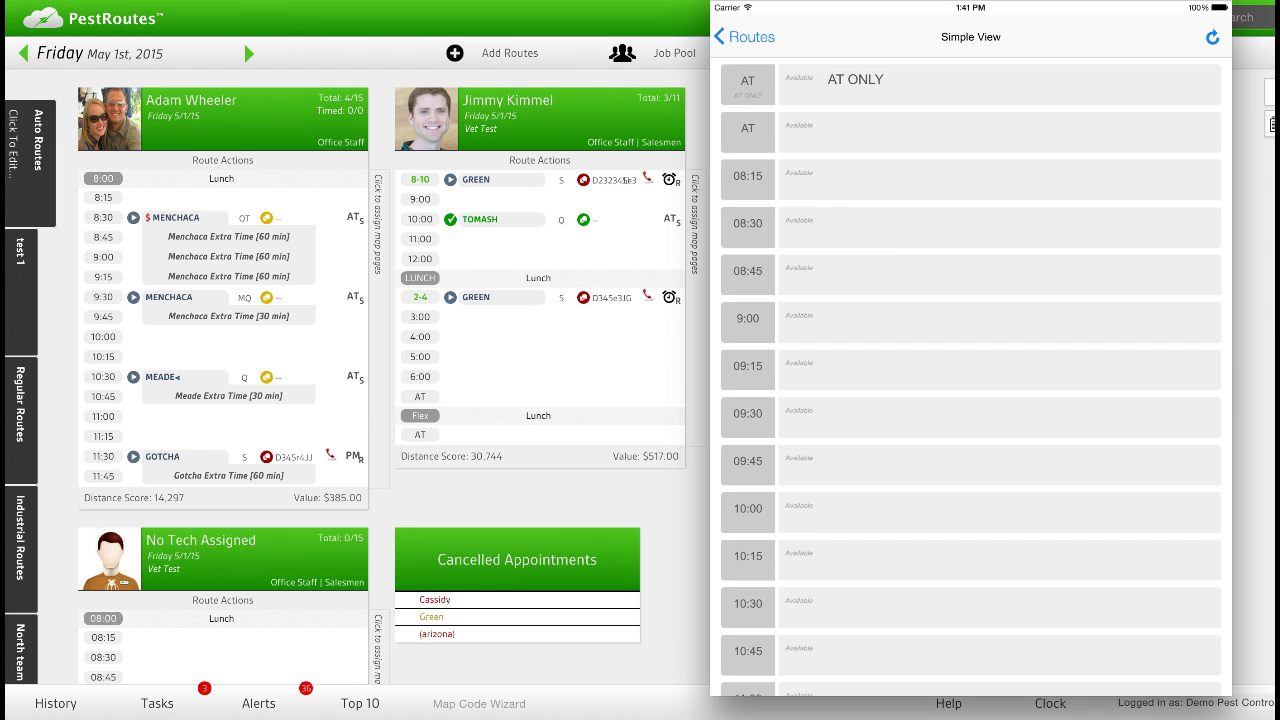
scroll(840, 440, down, 5)
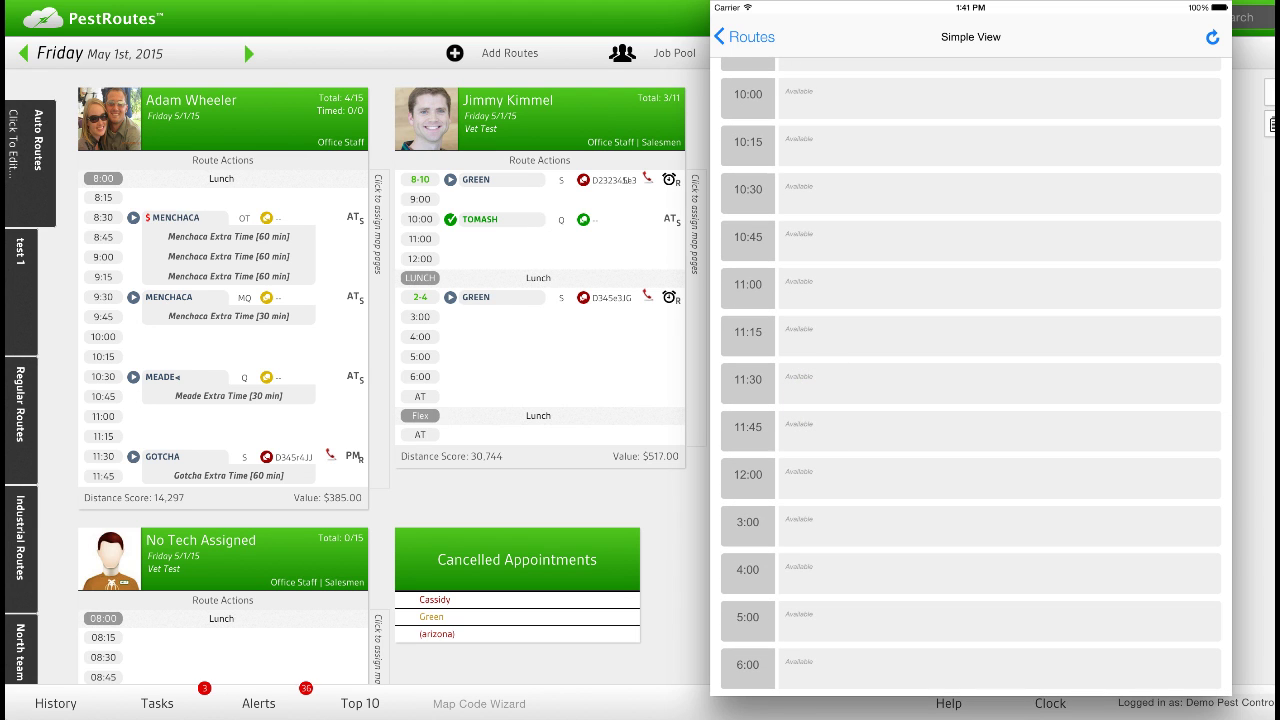
click(750, 36)
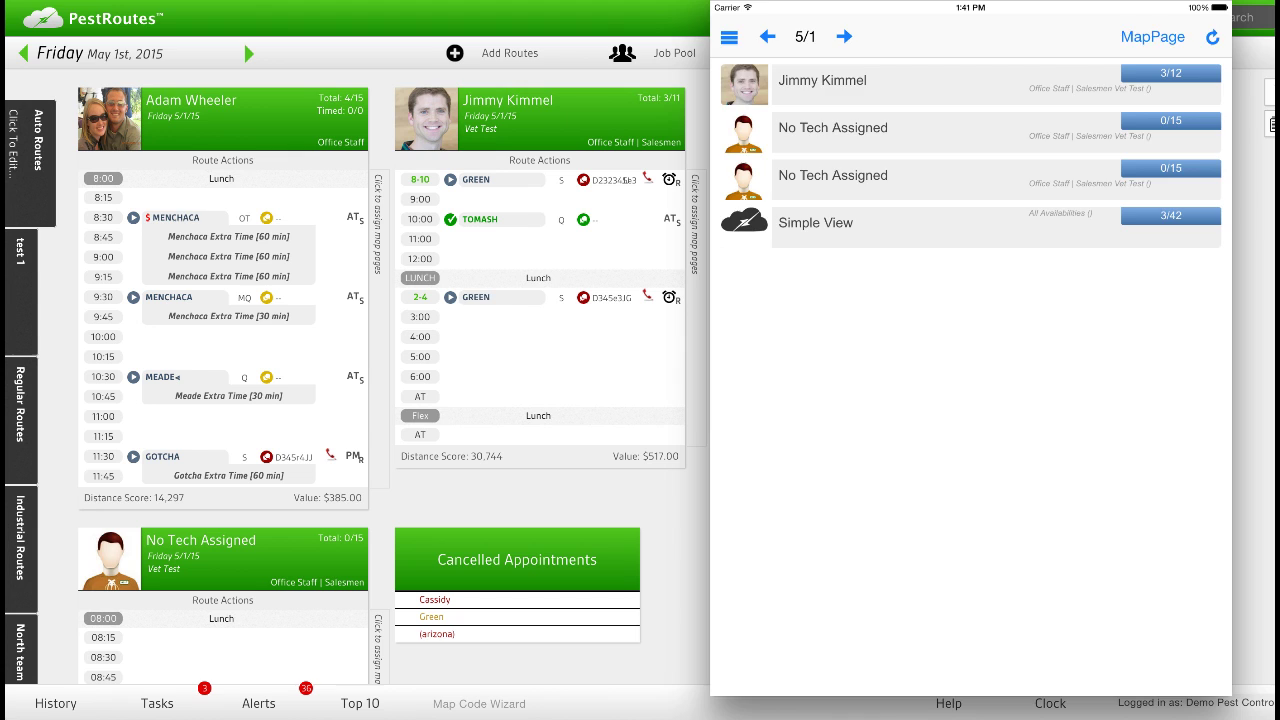
click(1152, 37)
click(916, 366)
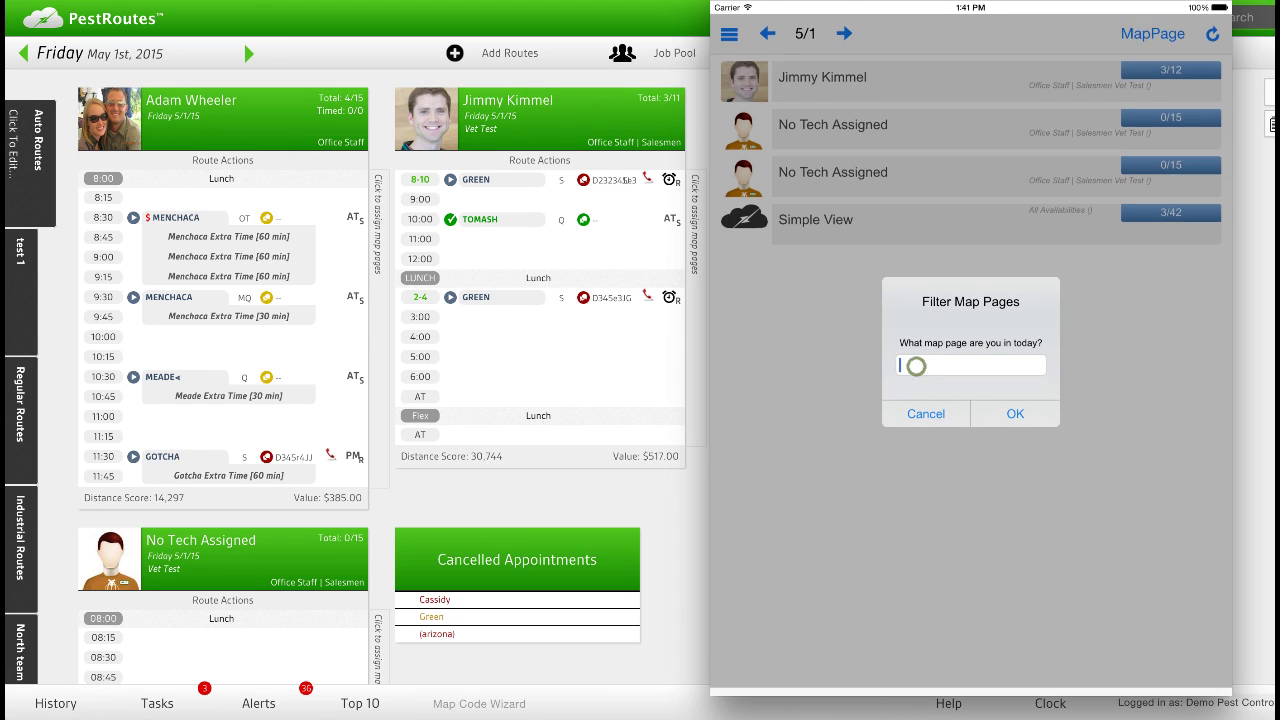
text(D345e)
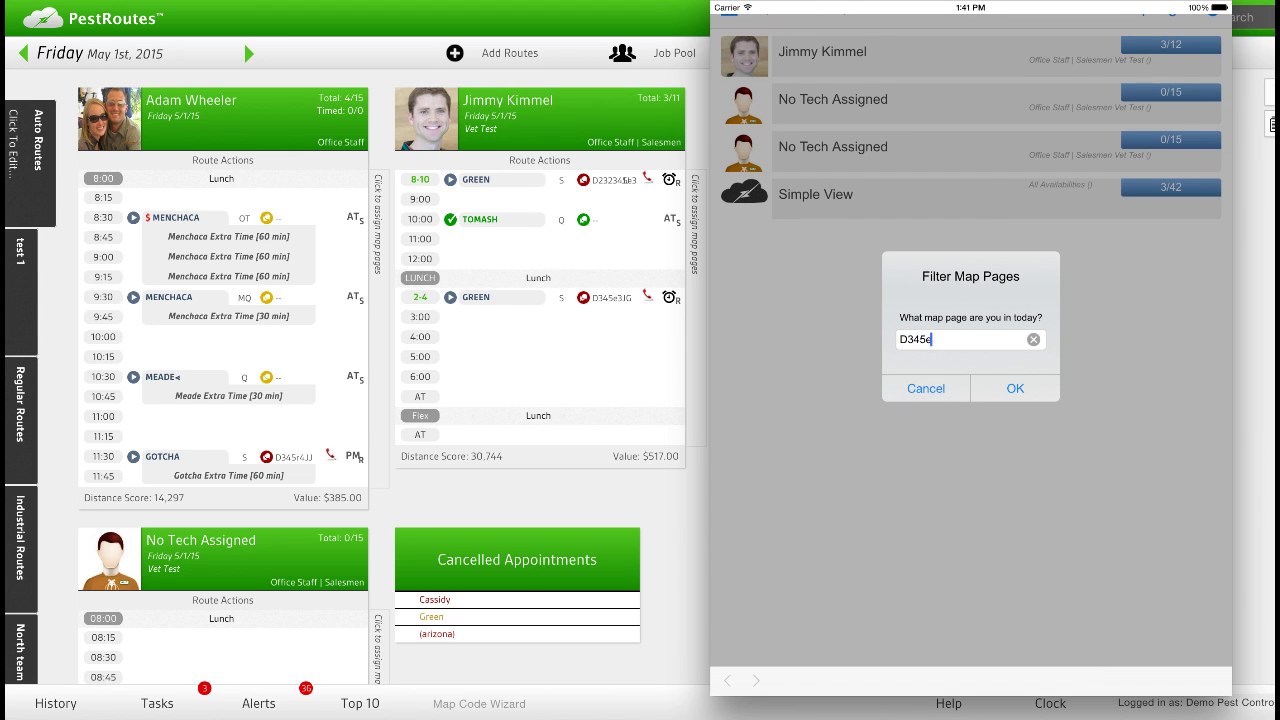
key(BackSpace)
click(1015, 388)
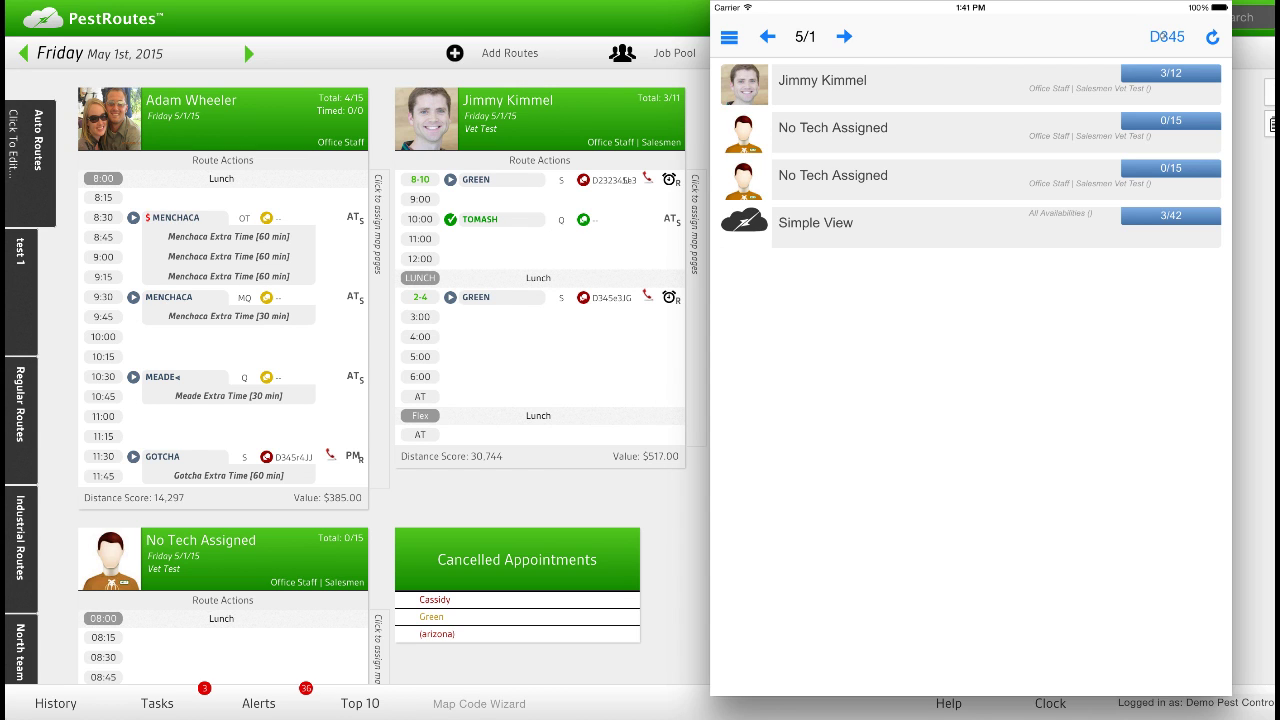
click(1160, 36)
click(1035, 365)
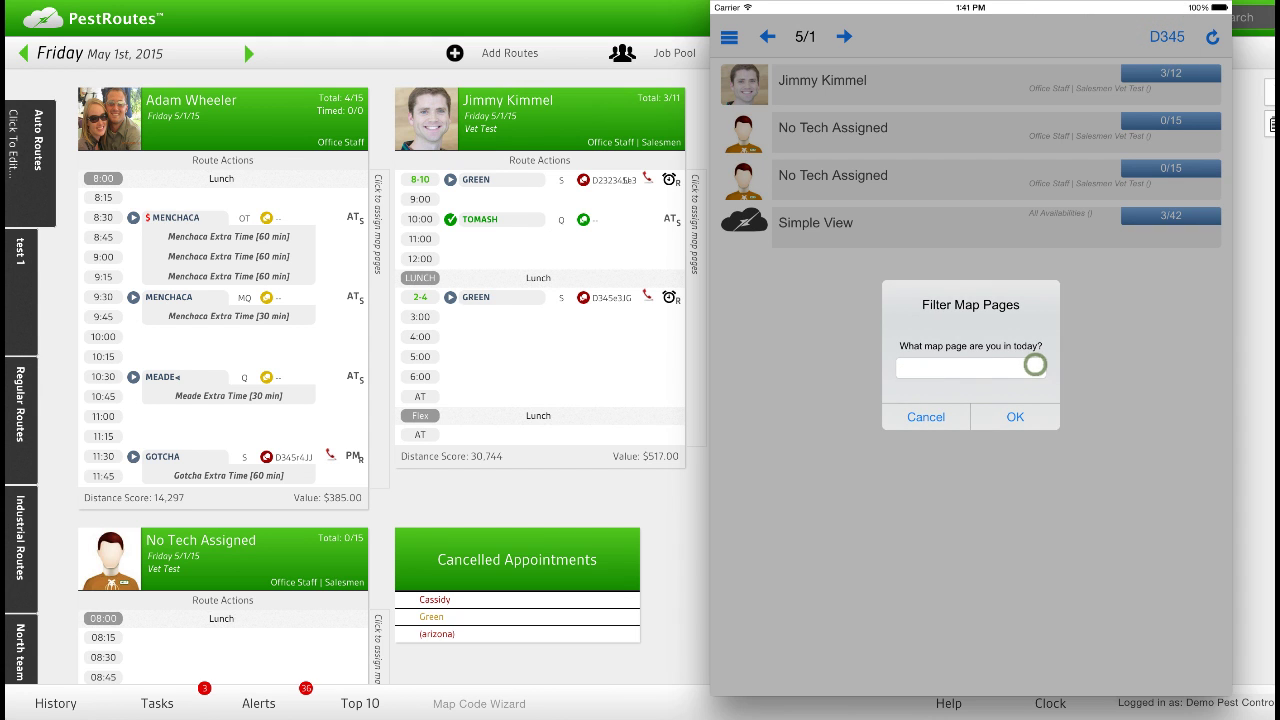
click(1001, 416)
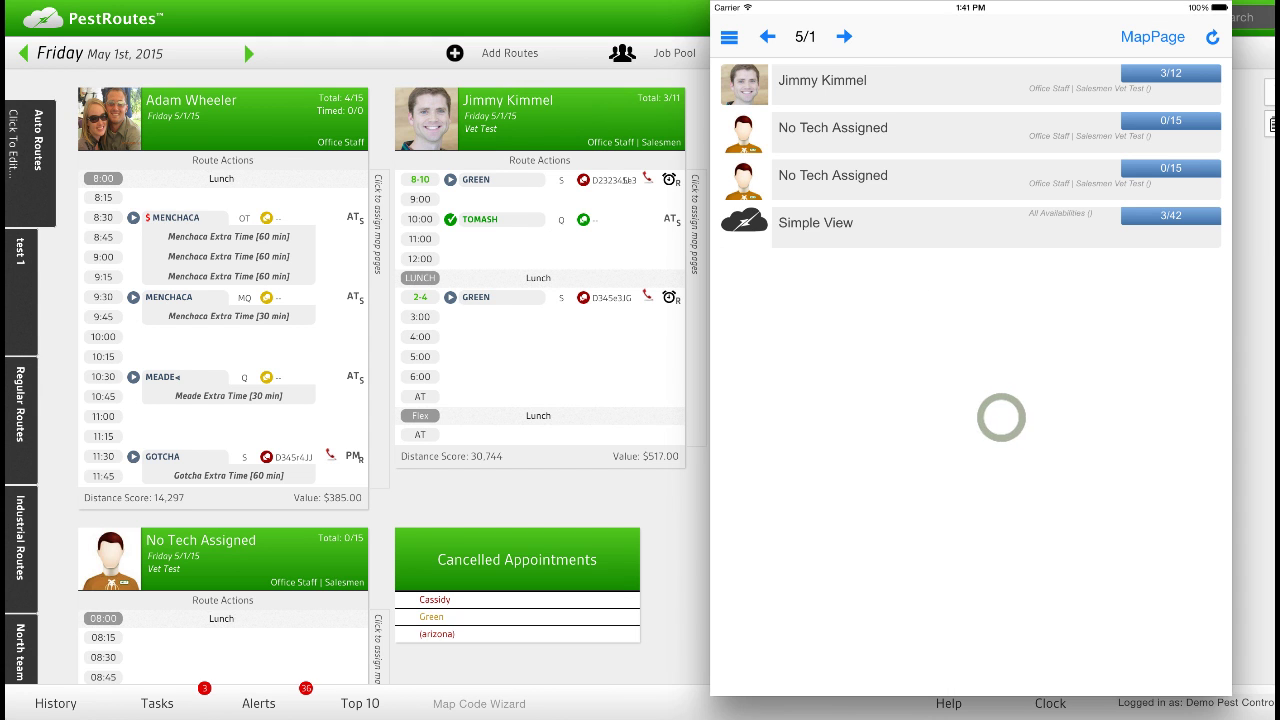
click(844, 36)
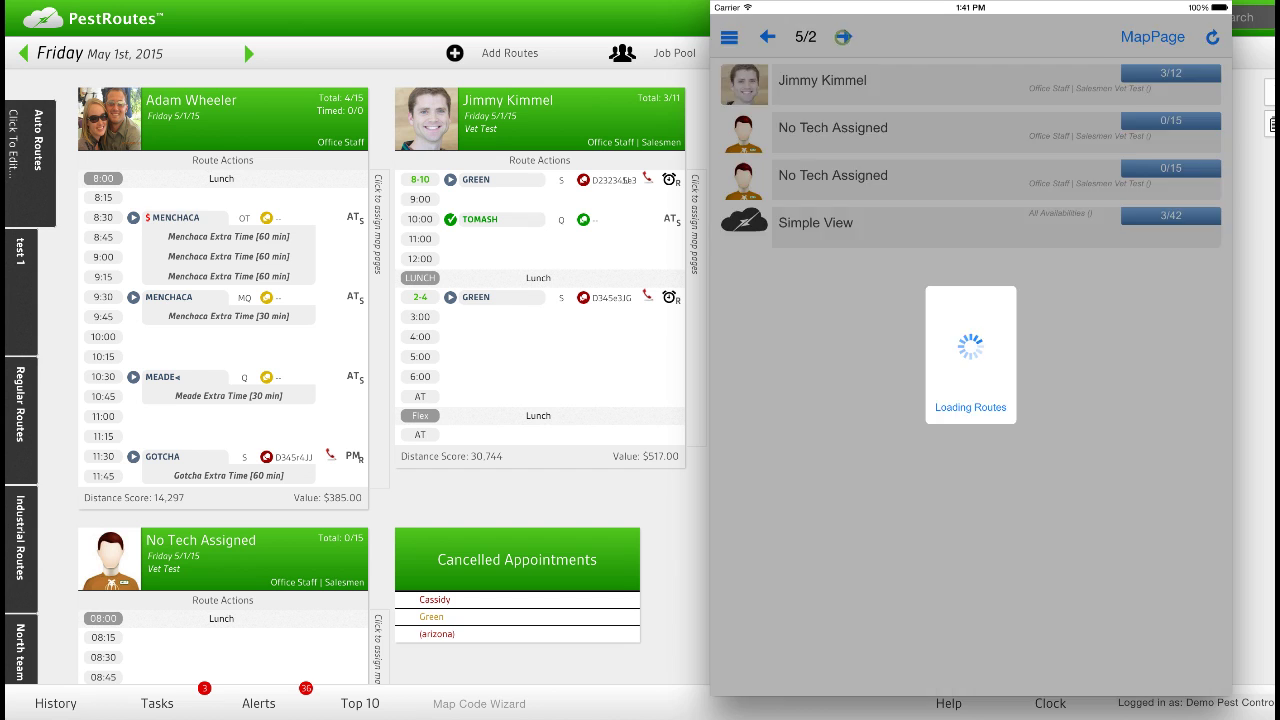
click(768, 36)
click(844, 36)
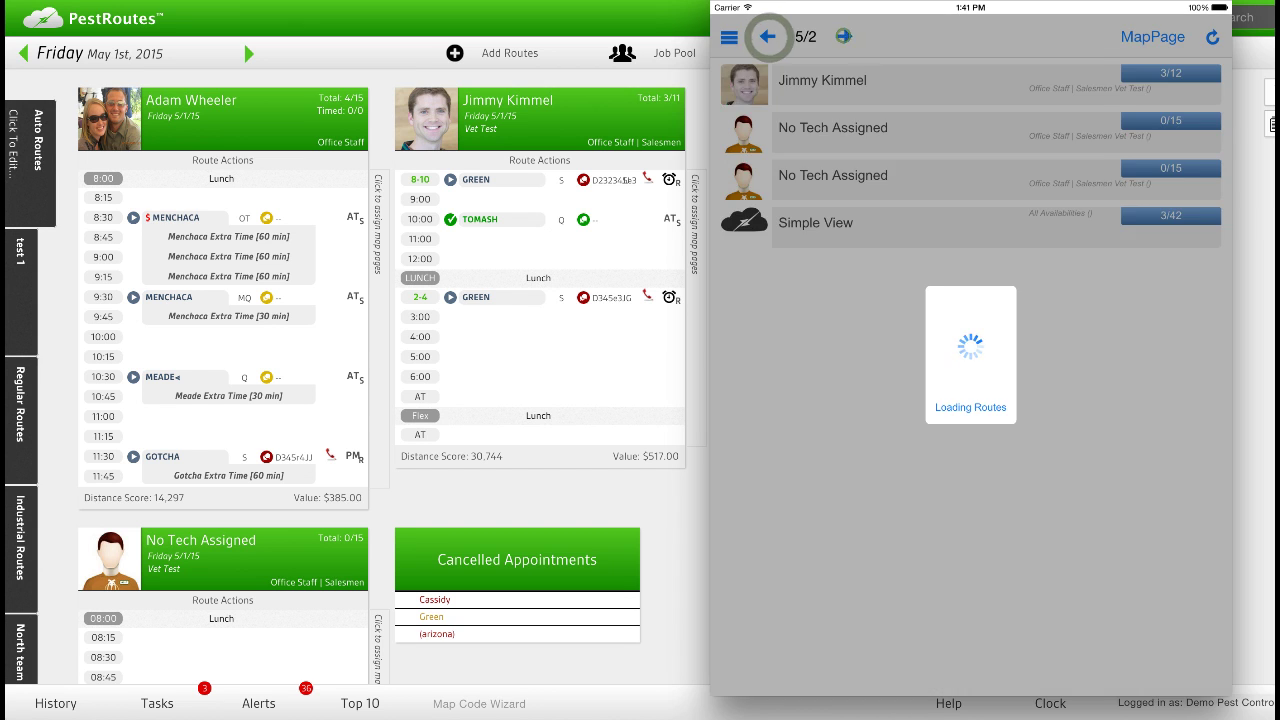
click(844, 36)
click(844, 36)
click(768, 36)
click(768, 36)
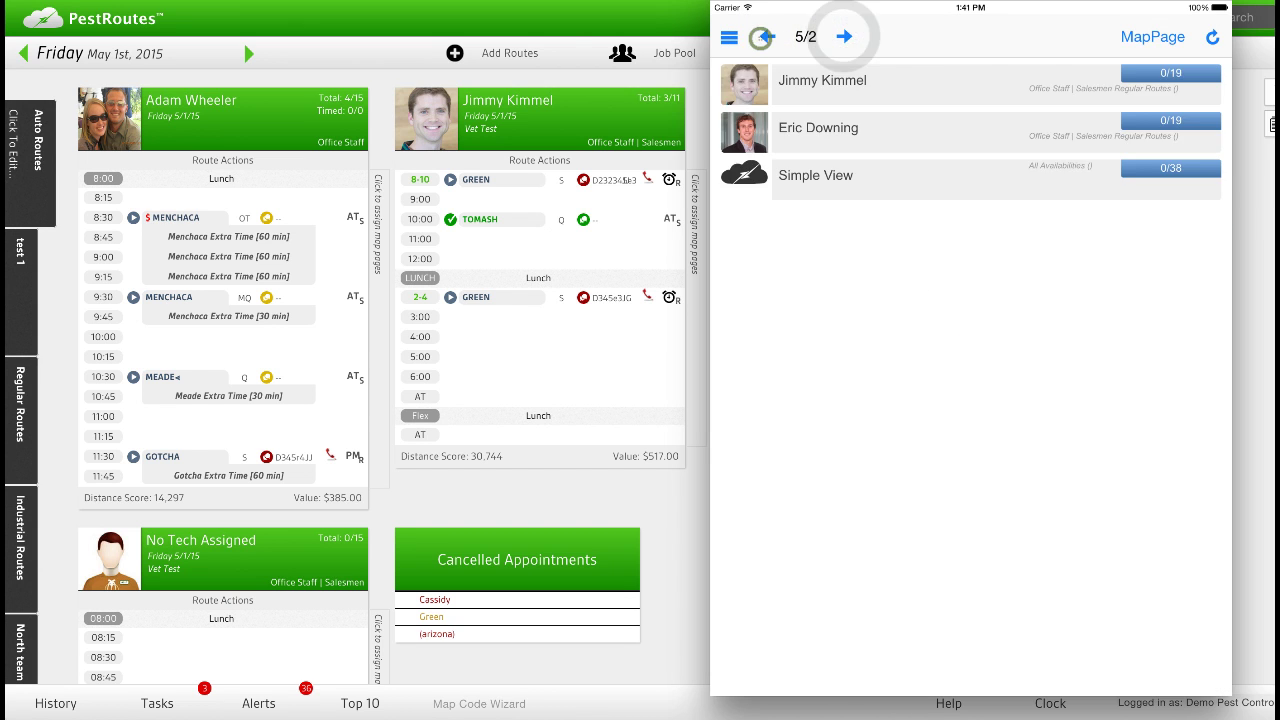
click(768, 36)
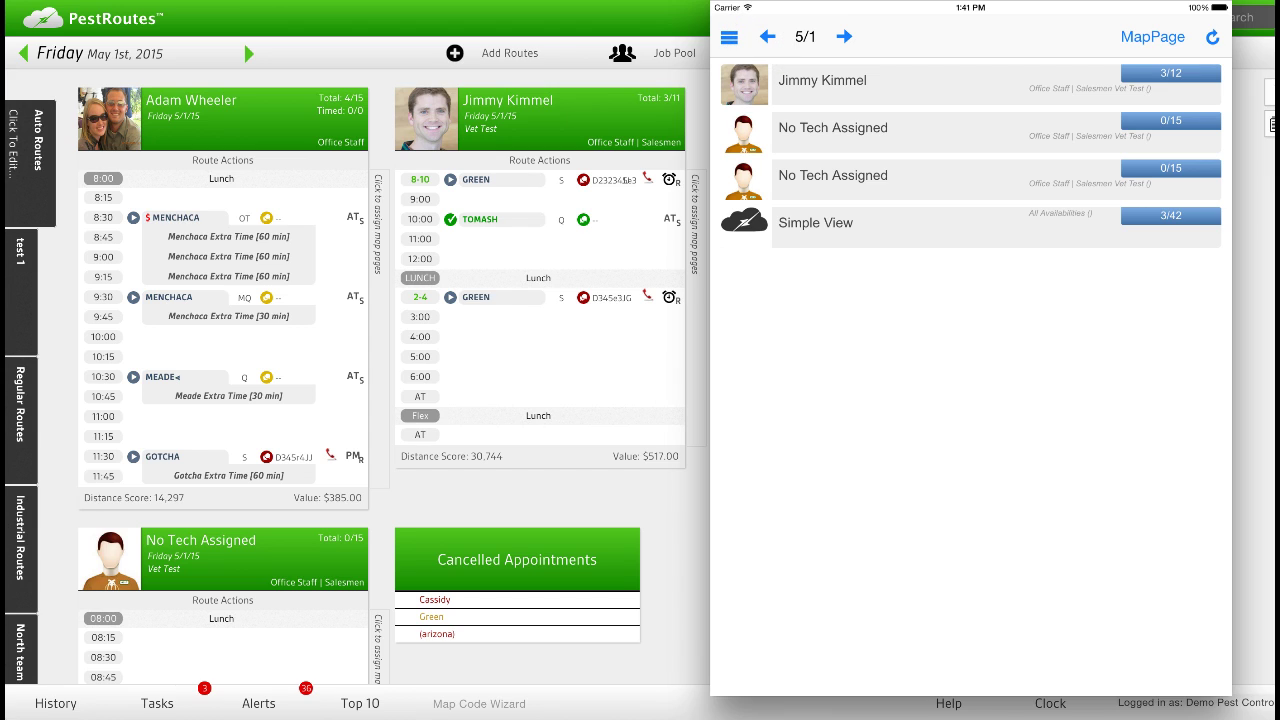